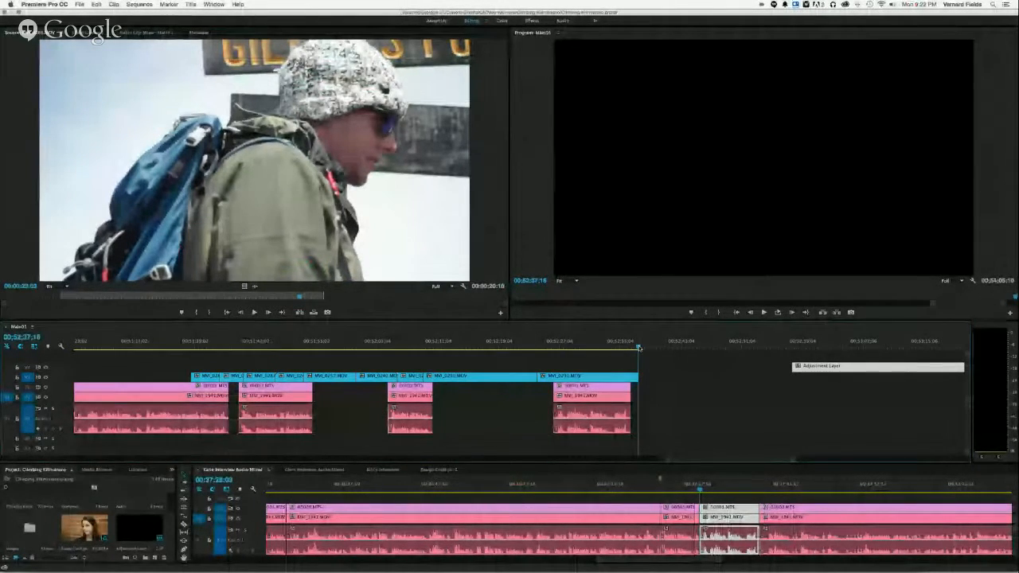
- Review the summit footage at the end of the main sequence and fit the whole edit in the timeline
drag(638, 348, 609, 352)
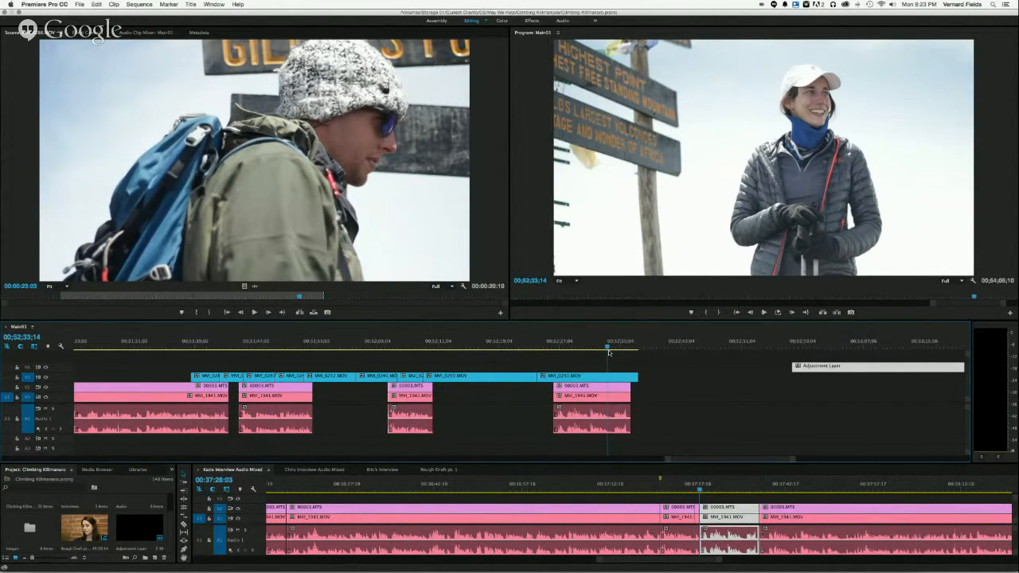
drag(606, 347, 598, 348)
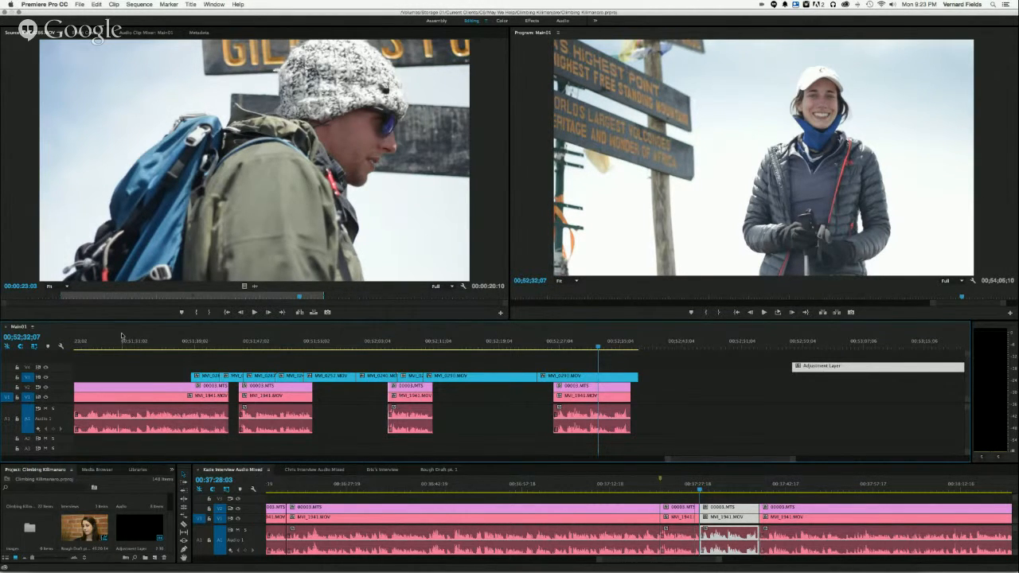
key(backslash)
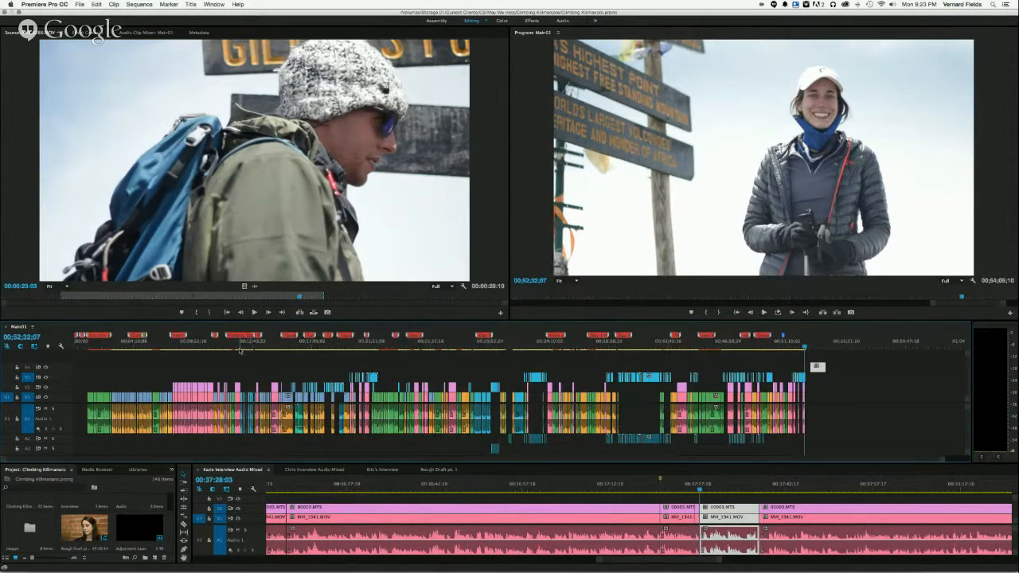
key(grave)
key(grave)
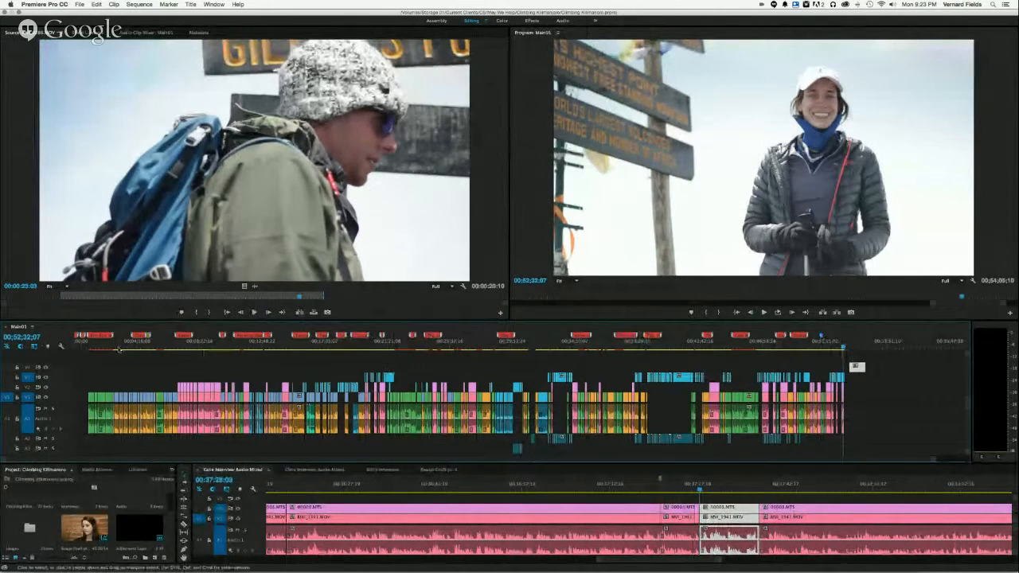
- Go to the sequence start, move to the blue marker near the end, and read the notes on the early section markers
click(73, 347)
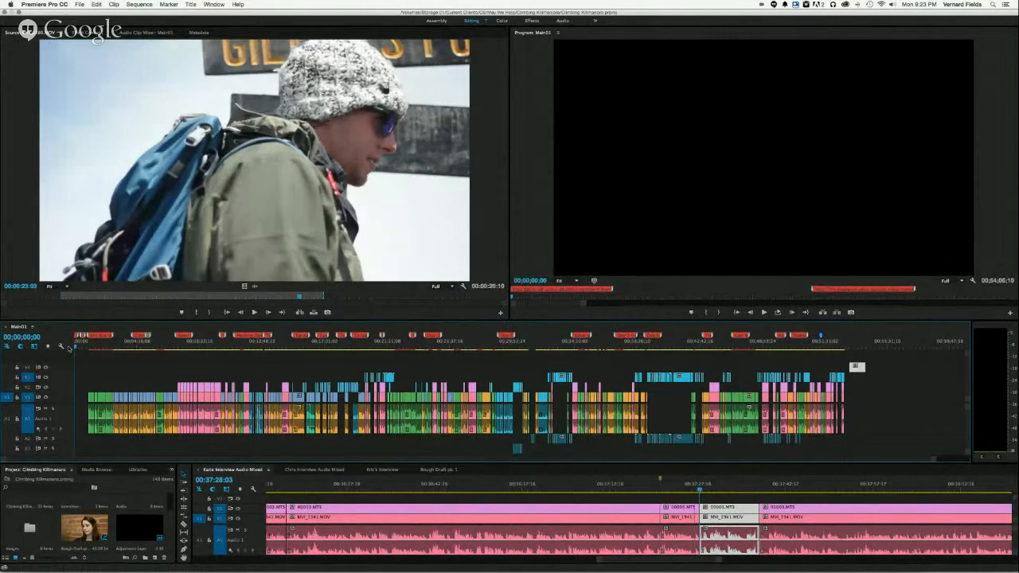
click(820, 337)
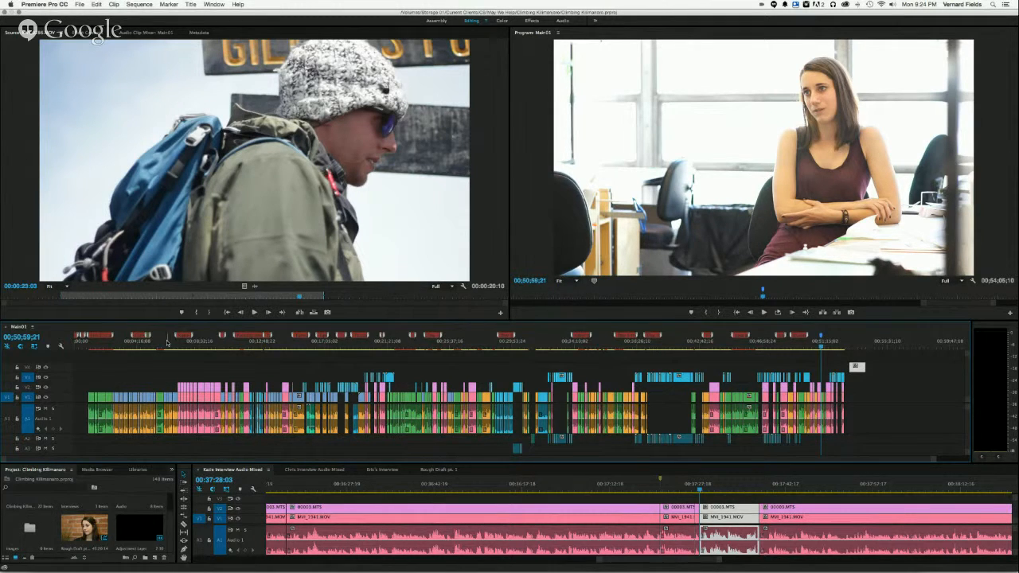
mouse_move(98, 337)
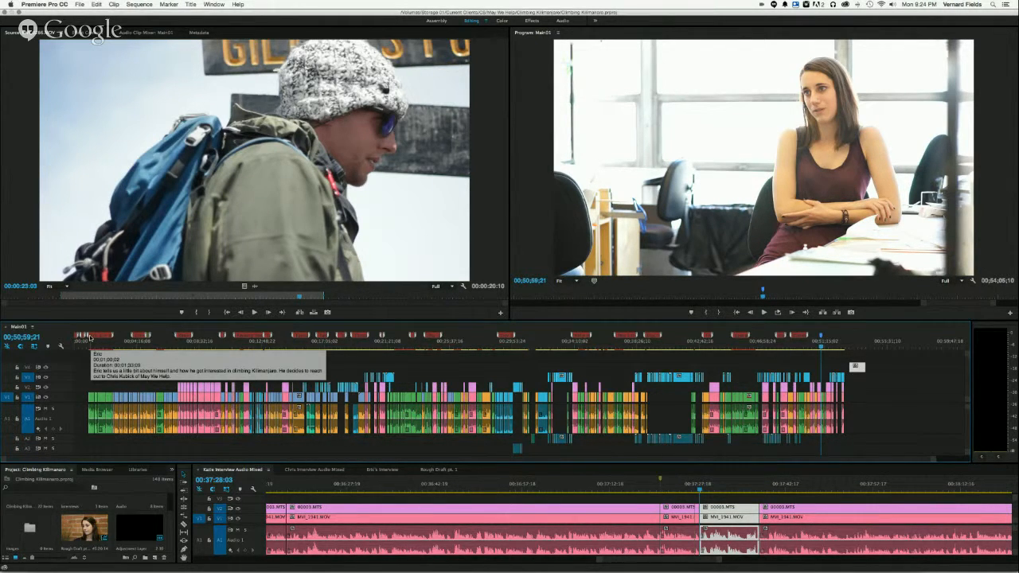
mouse_move(135, 336)
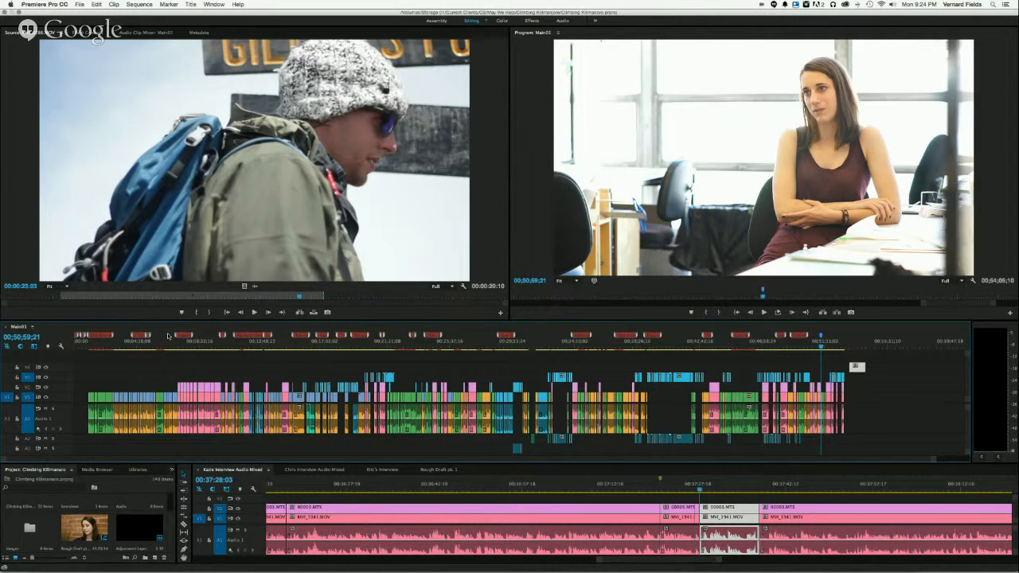
mouse_move(179, 336)
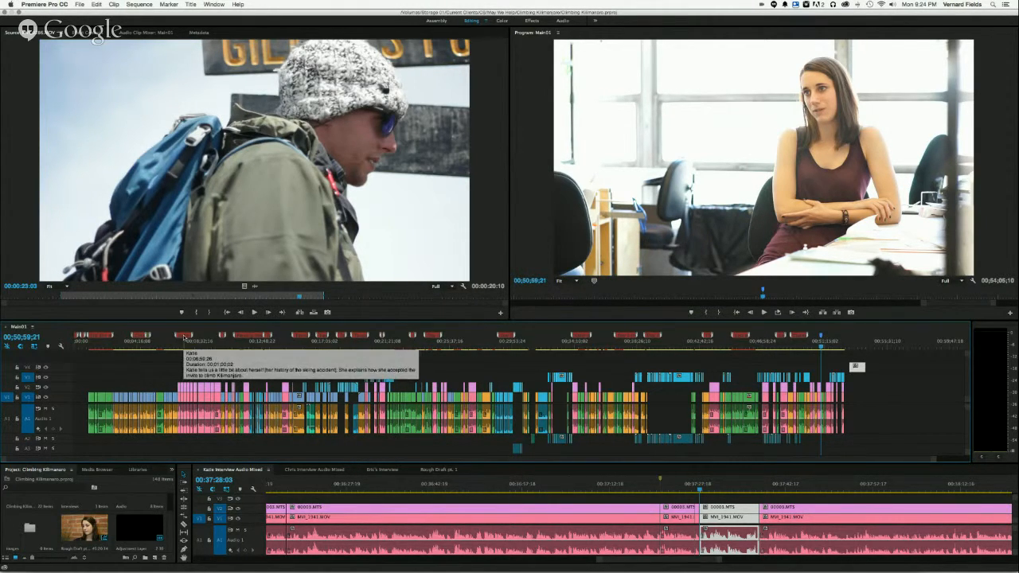
mouse_move(225, 339)
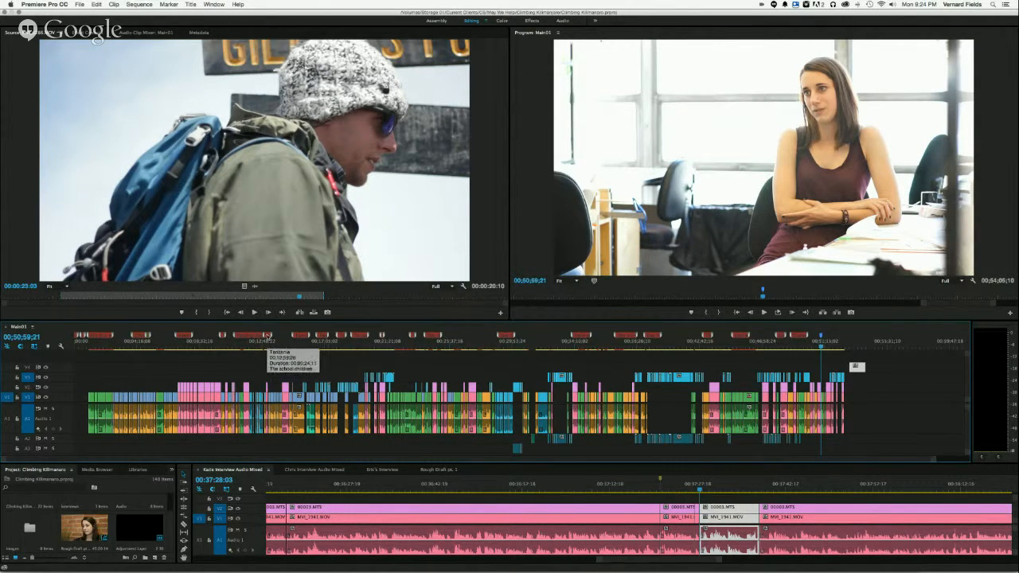
mouse_move(299, 336)
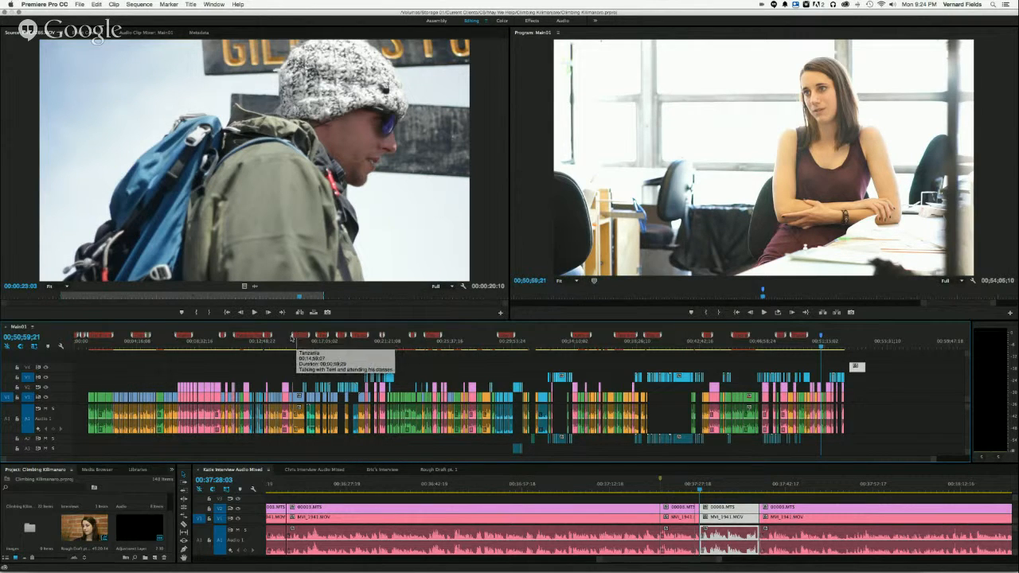
- Preview the pink and green interview clips in the first third of the main sequence
click(273, 345)
drag(273, 345, 285, 347)
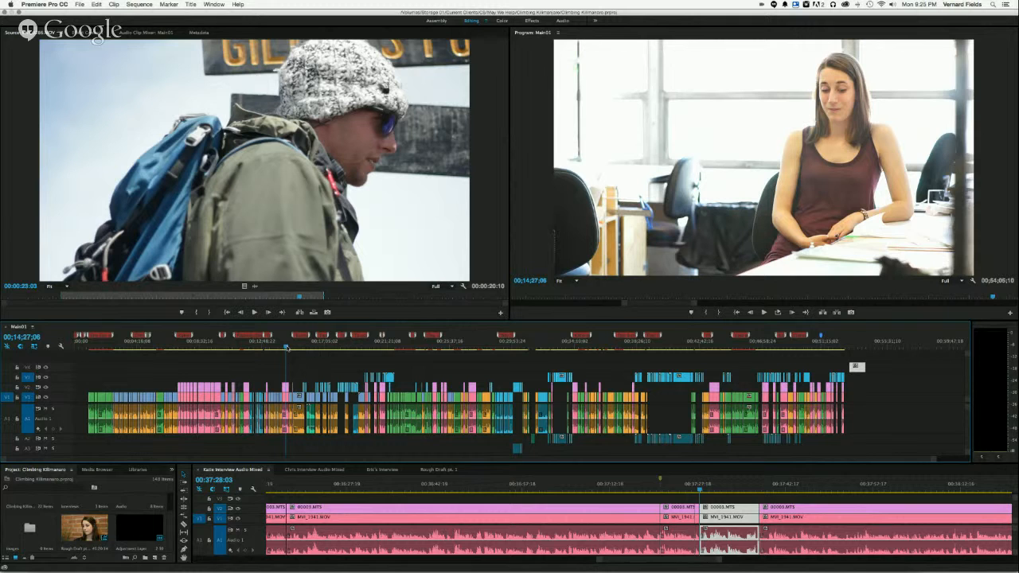
click(201, 345)
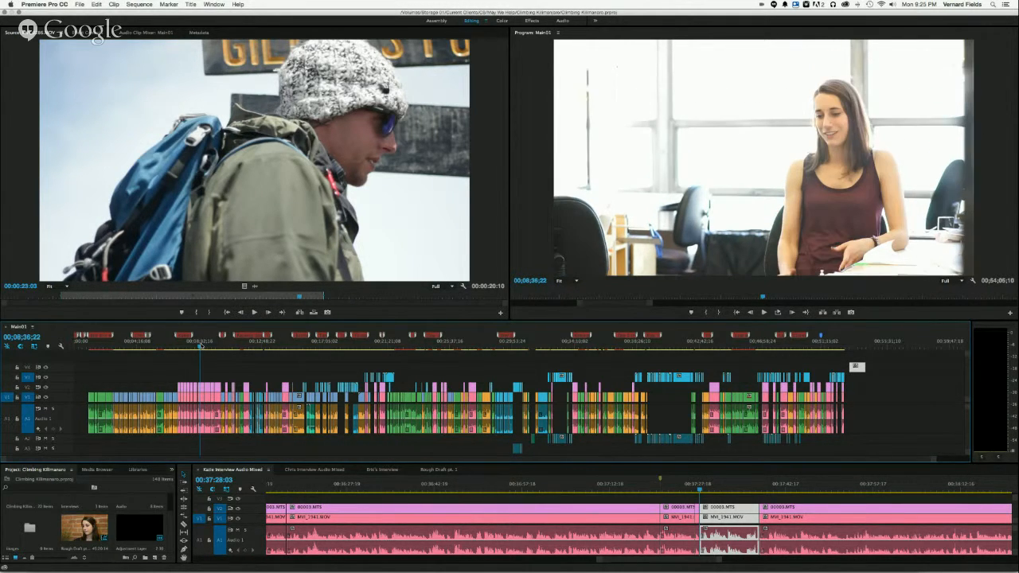
click(200, 346)
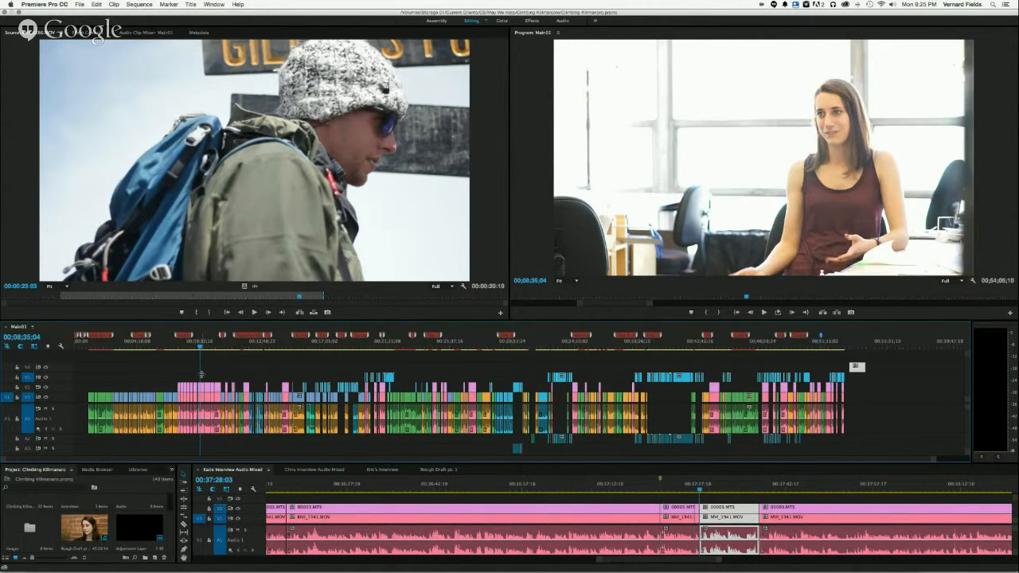
click(171, 348)
drag(171, 348, 163, 353)
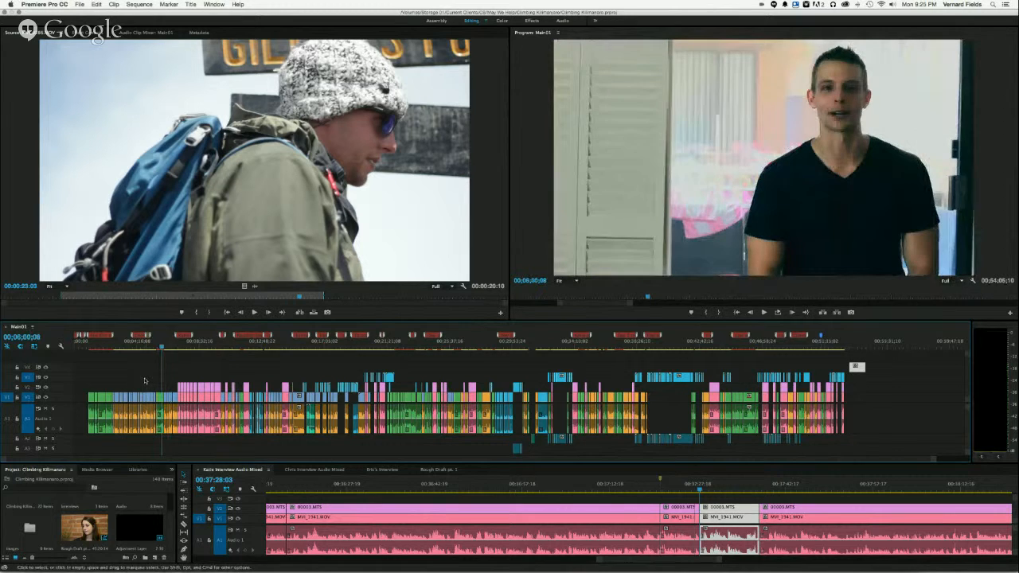
click(149, 348)
drag(150, 348, 160, 350)
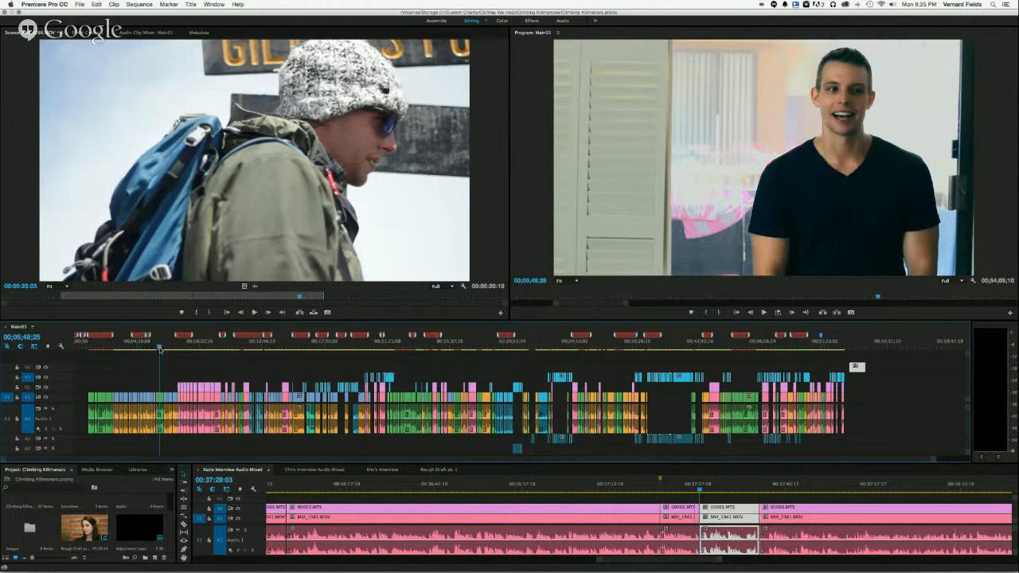
- Relabel the blue interview video clips between the first two green sections with the orange label matching their audio
click(141, 348)
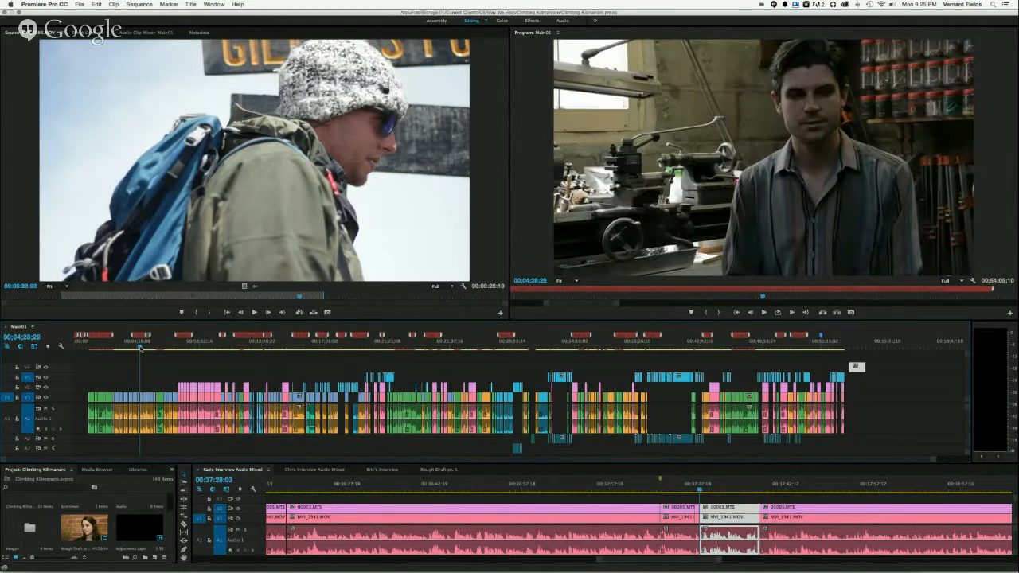
key(backslash)
key(backslash)
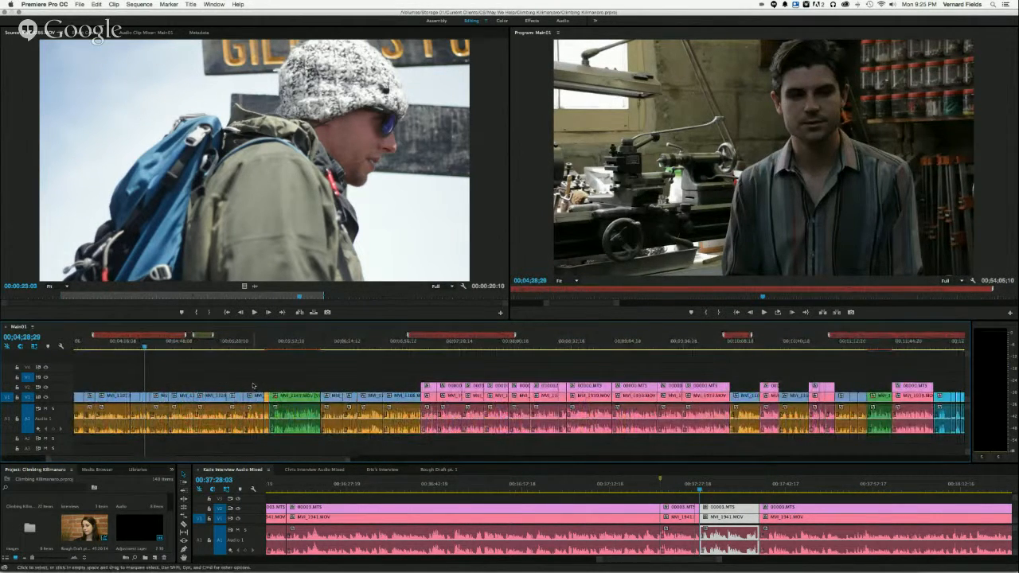
scroll(253, 385, up, 1)
scroll(253, 386, up, 5)
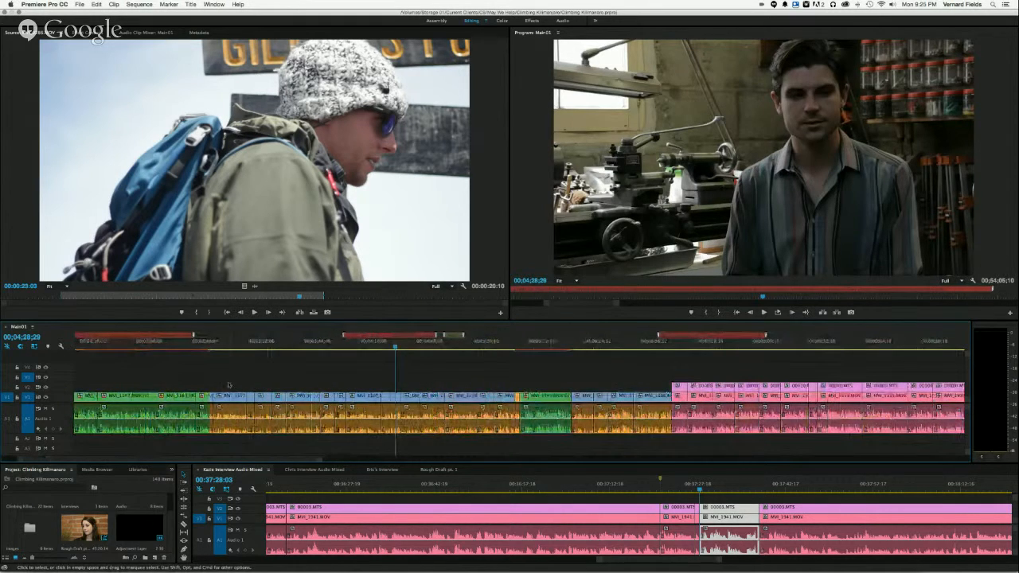
drag(211, 385, 506, 400)
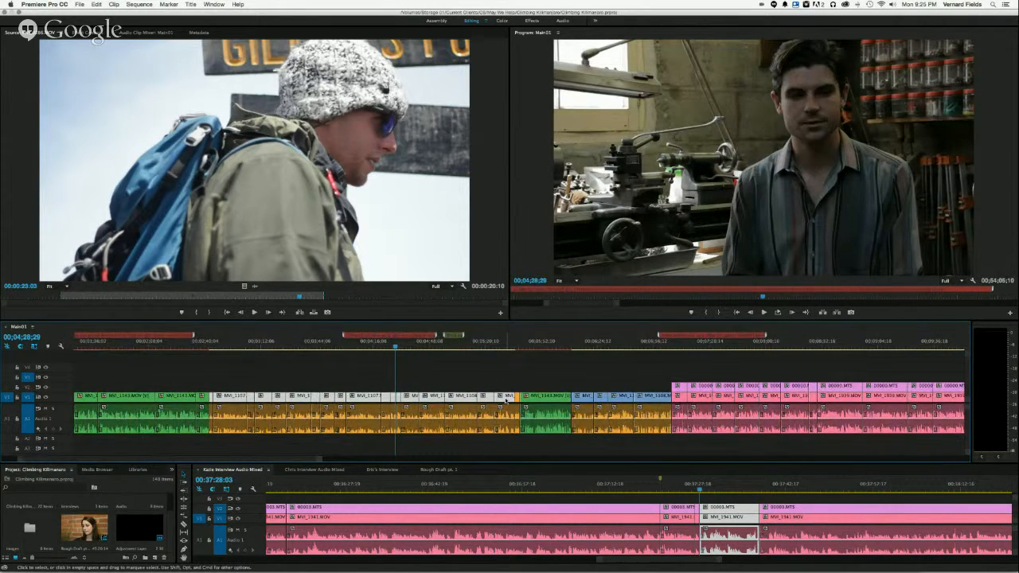
right_click(436, 400)
mouse_move(469, 423)
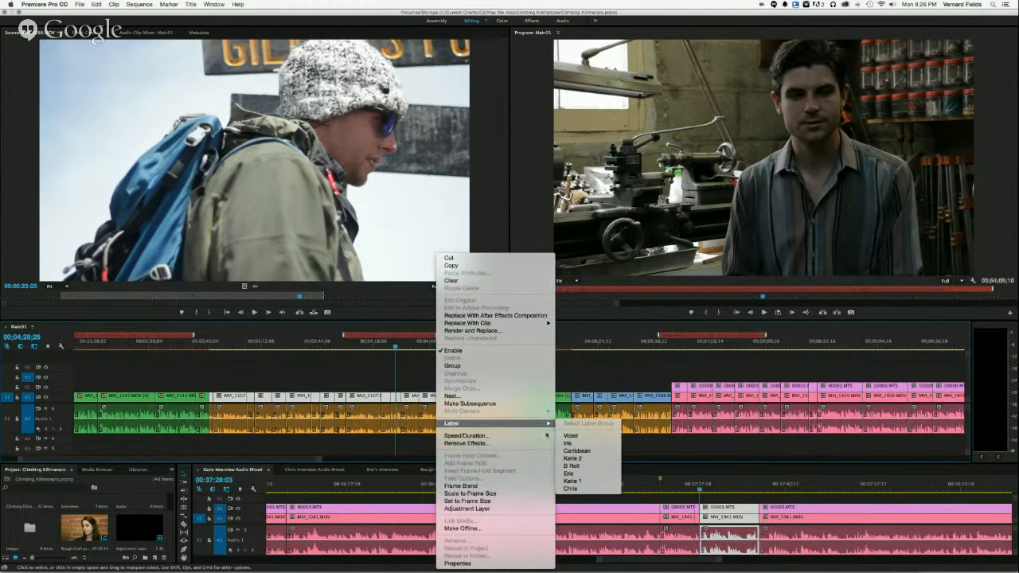
click(585, 489)
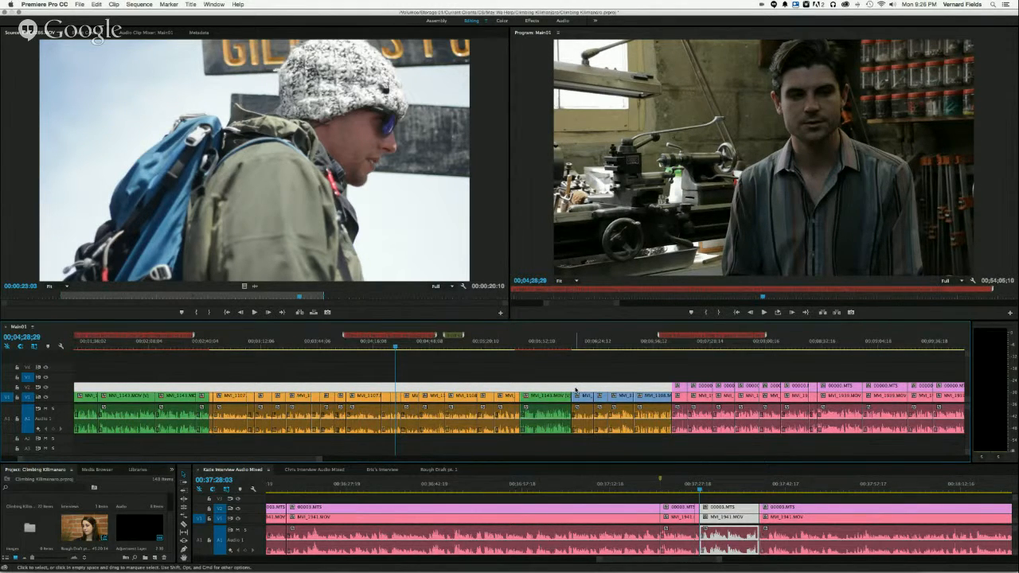
- Apply the same orange label to the blue video clips between the second green section and the pink interview section
click(576, 393)
right_click(648, 396)
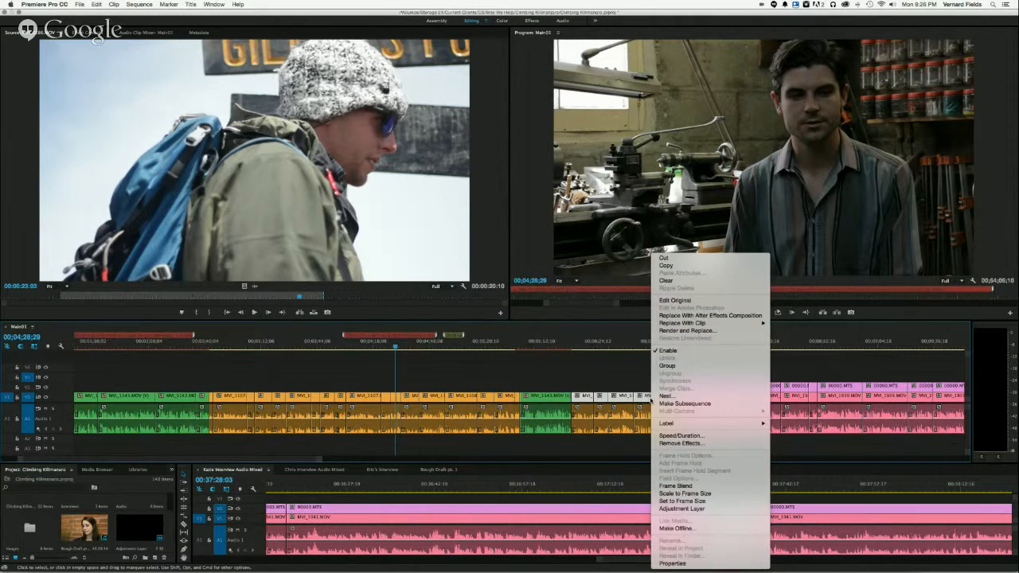
mouse_move(720, 422)
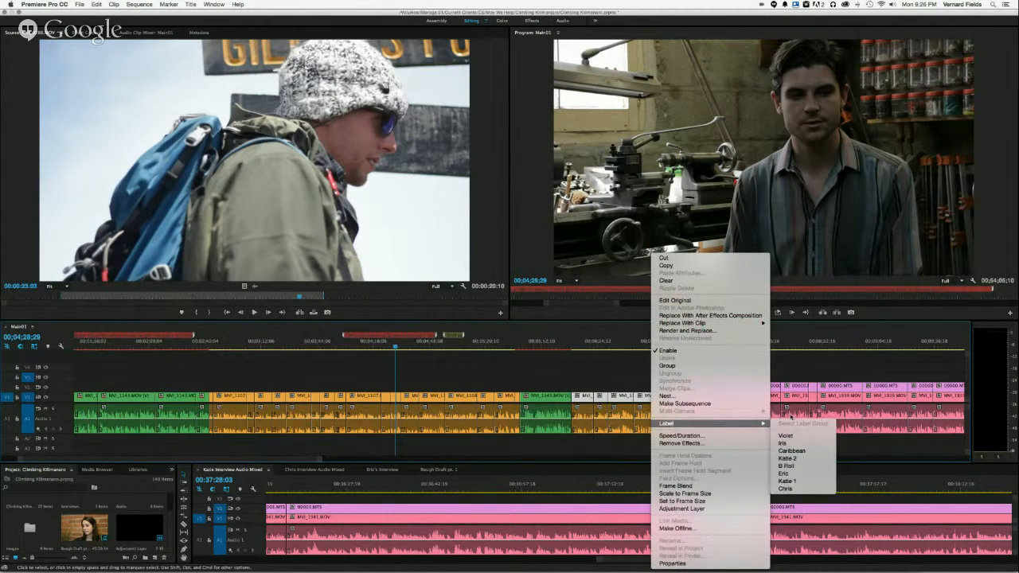
click(786, 487)
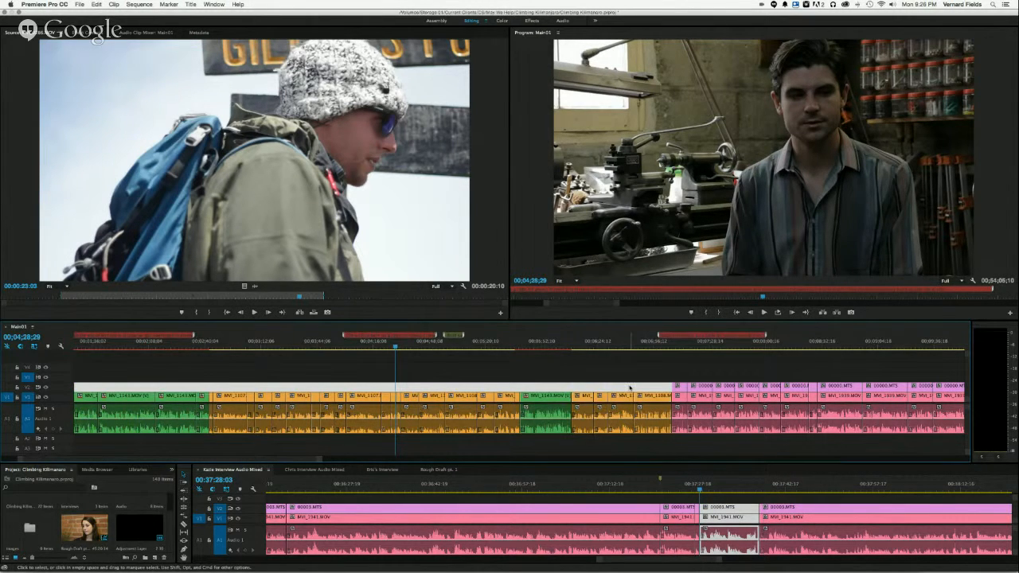
- Preview the green clip between the relabeled groups and examine the section markers across the whole main sequence
click(542, 344)
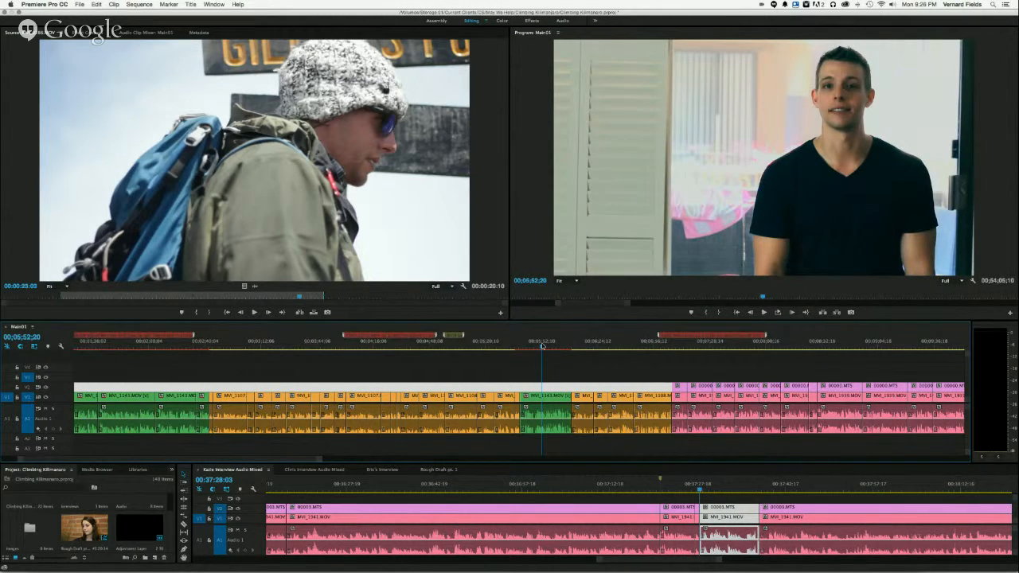
key(minus)
key(minus)
key(minus)
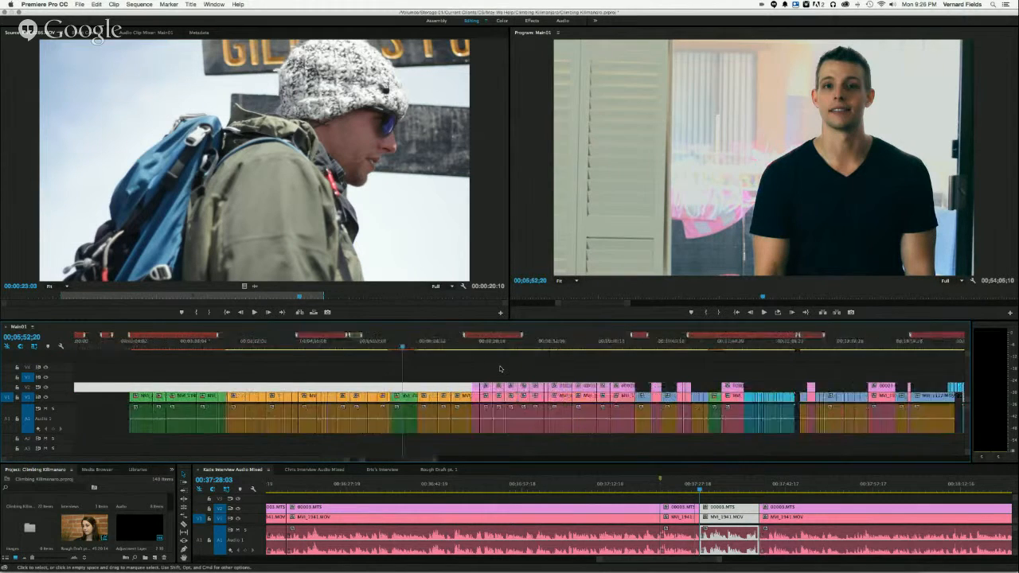
key(minus)
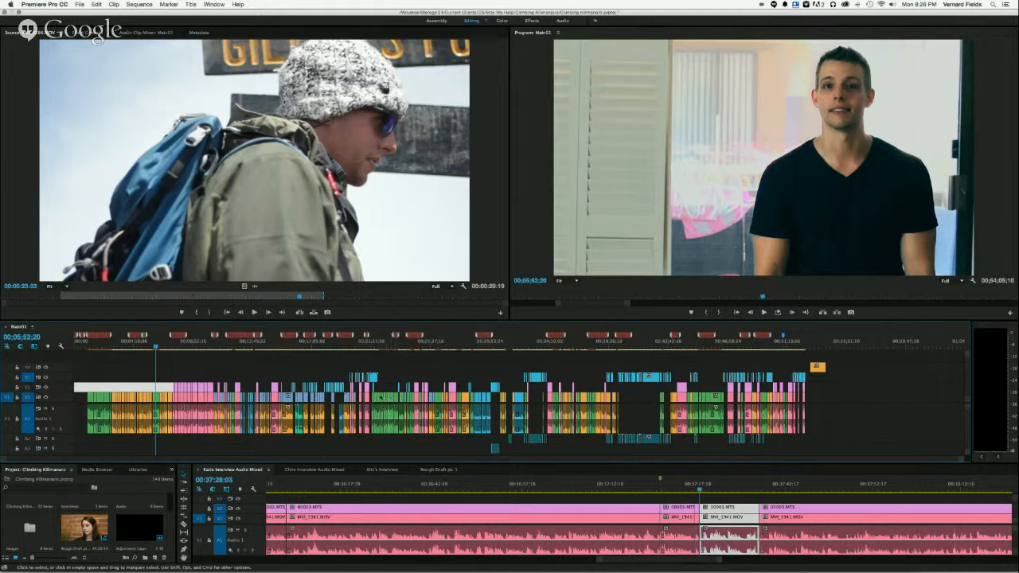
mouse_move(366, 336)
mouse_move(397, 339)
- Compare the main sequence with its sources by scrubbing Rough Draft pt. 1 and viewing the green and orange interview sequences
click(438, 470)
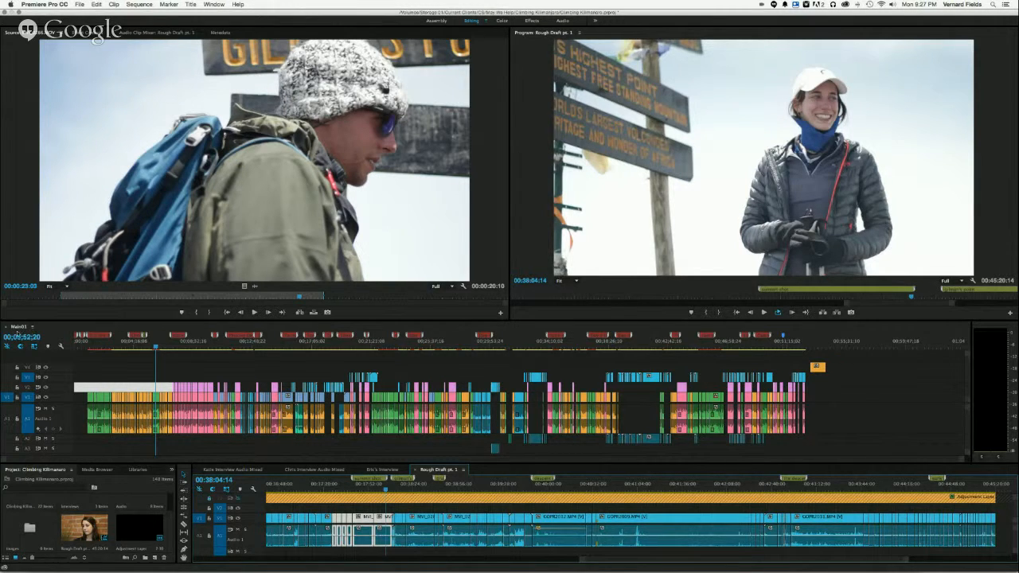
click(18, 327)
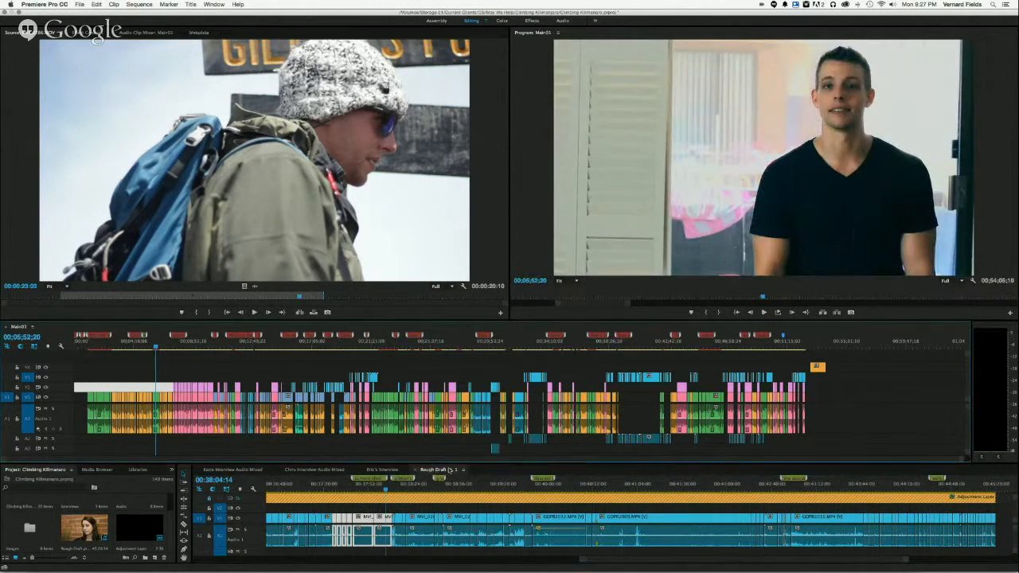
click(443, 470)
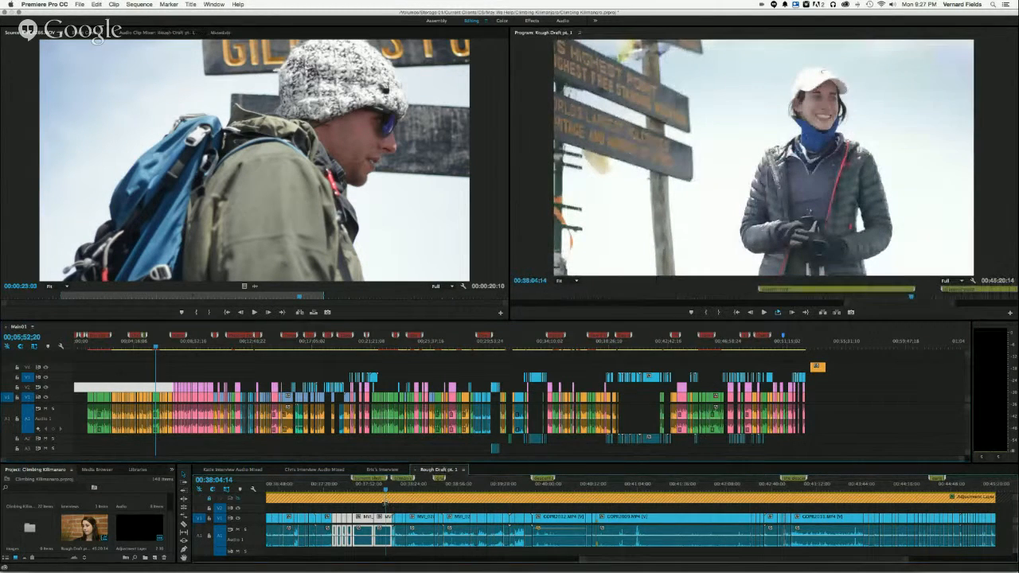
drag(386, 488, 466, 489)
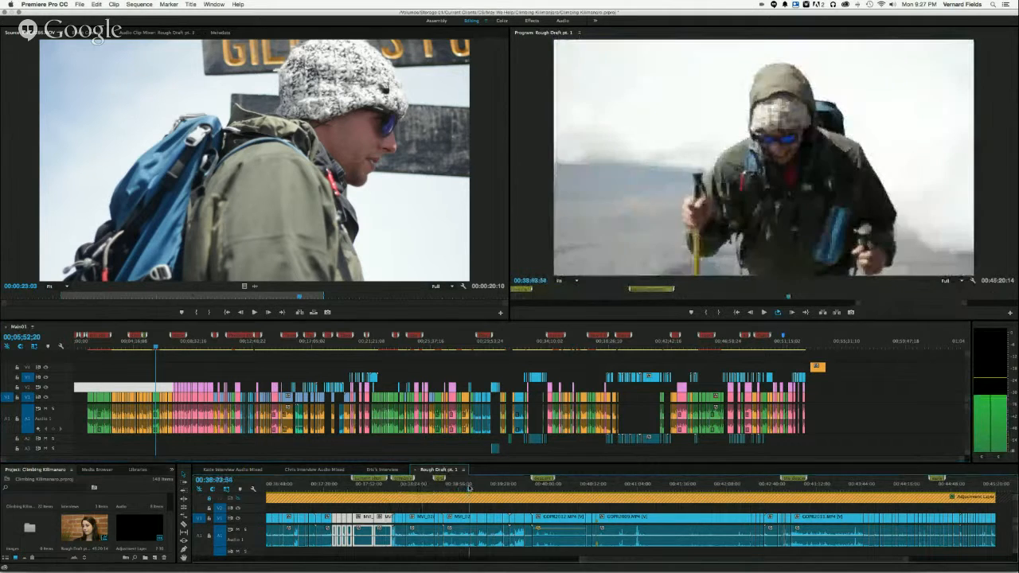
click(383, 470)
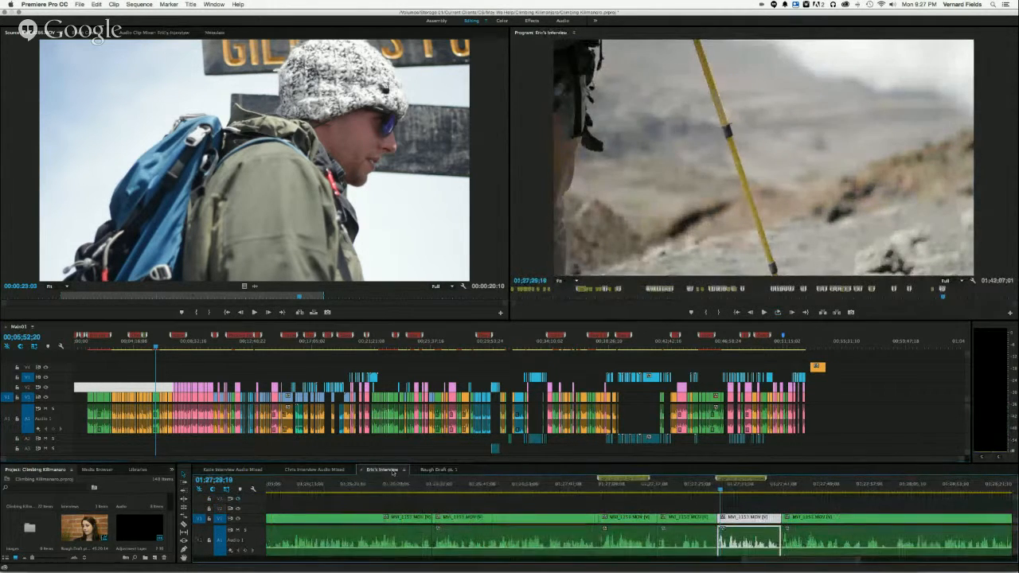
click(331, 470)
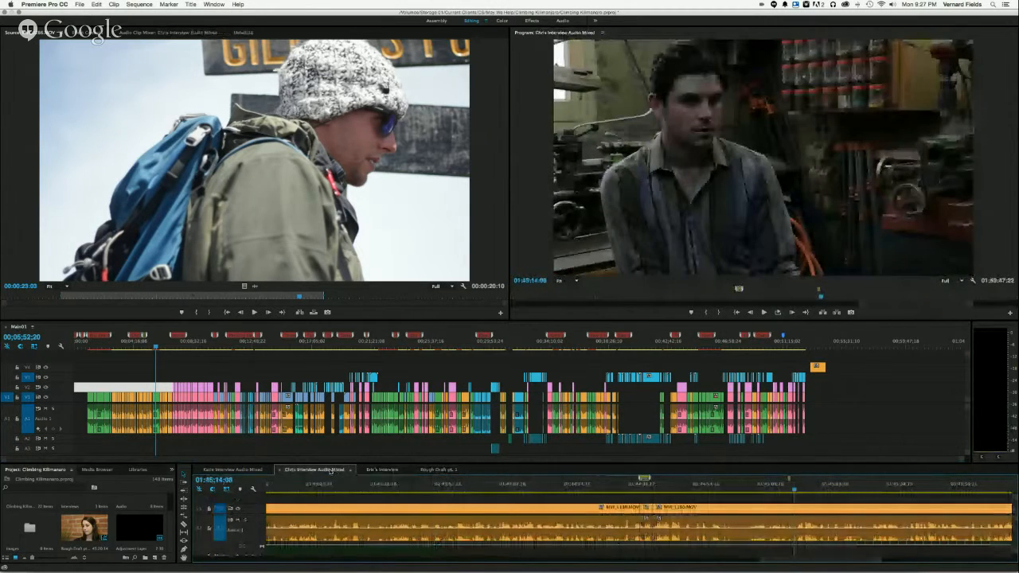
- View the pink, orange and green interview source sequences in turn to compare their organization
click(239, 469)
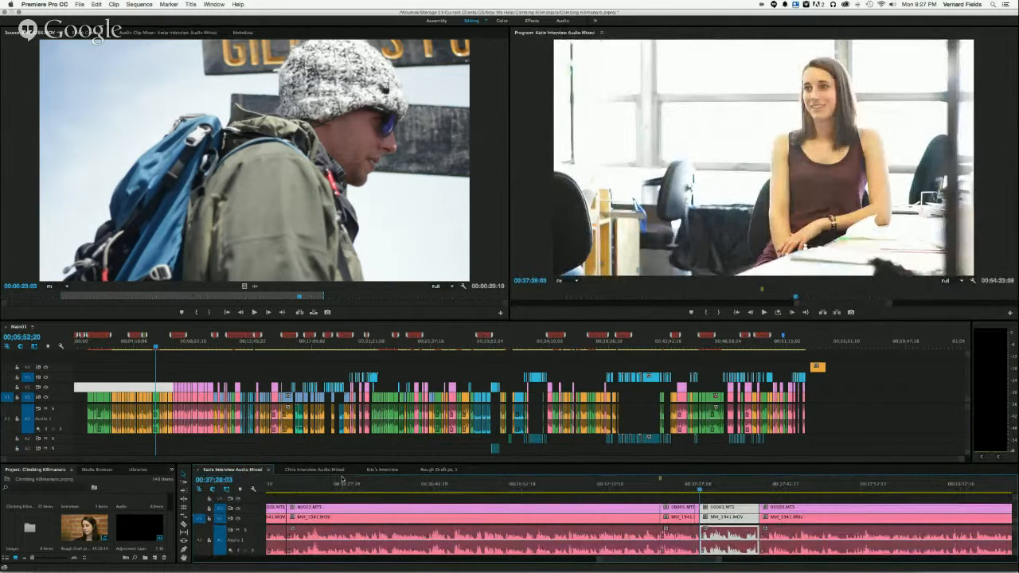
click(307, 469)
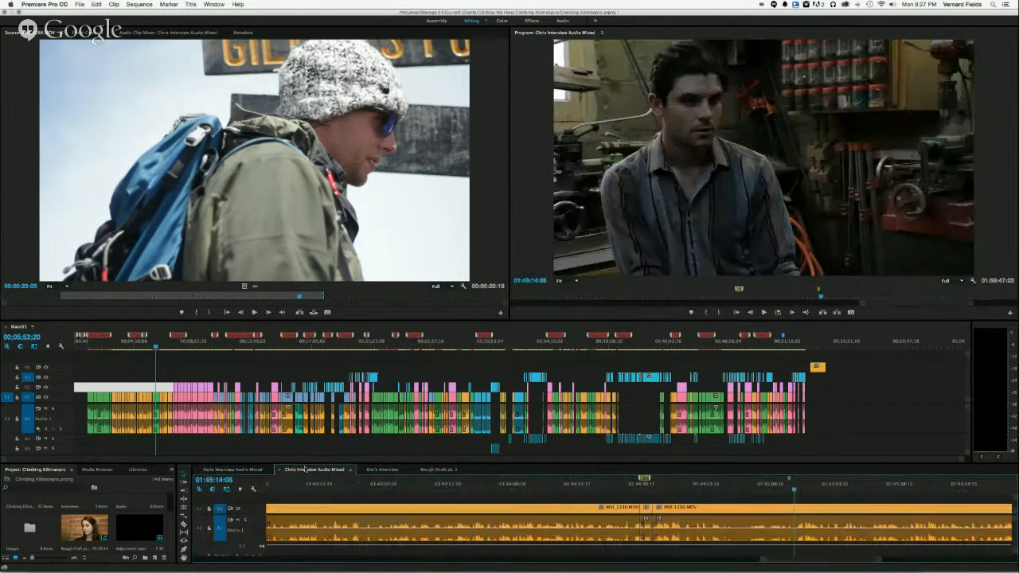
click(378, 469)
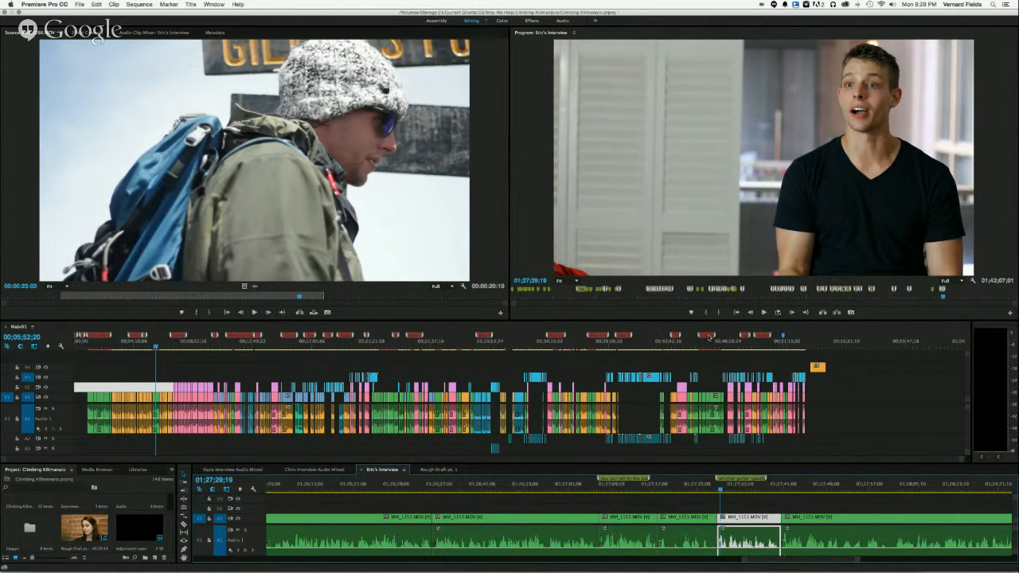
- Examine the later section markers of the main sequence and view its frames near the end and around 00;15;37;09
mouse_move(708, 336)
mouse_move(783, 337)
mouse_move(623, 336)
mouse_move(747, 335)
click(49, 327)
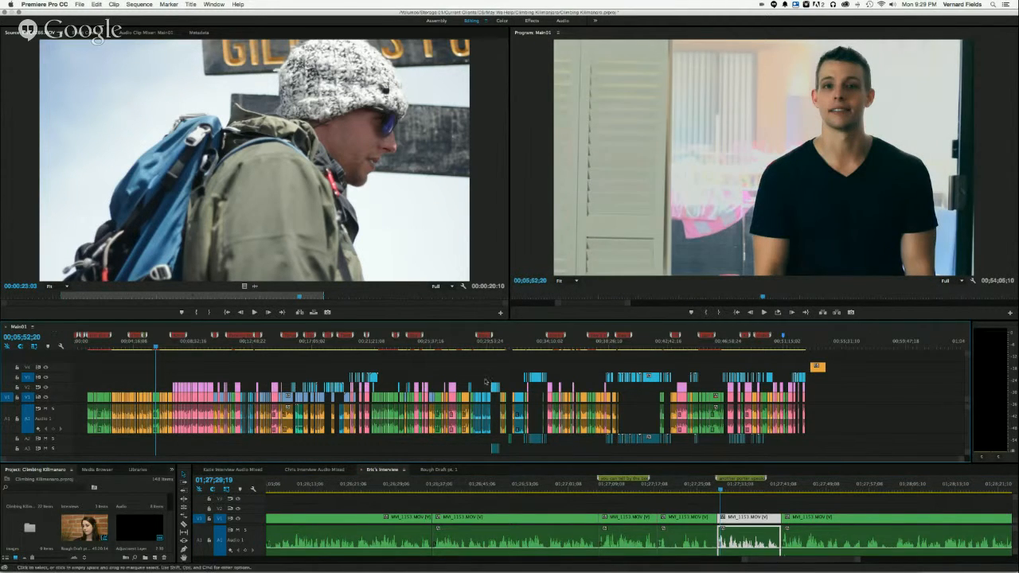
click(799, 346)
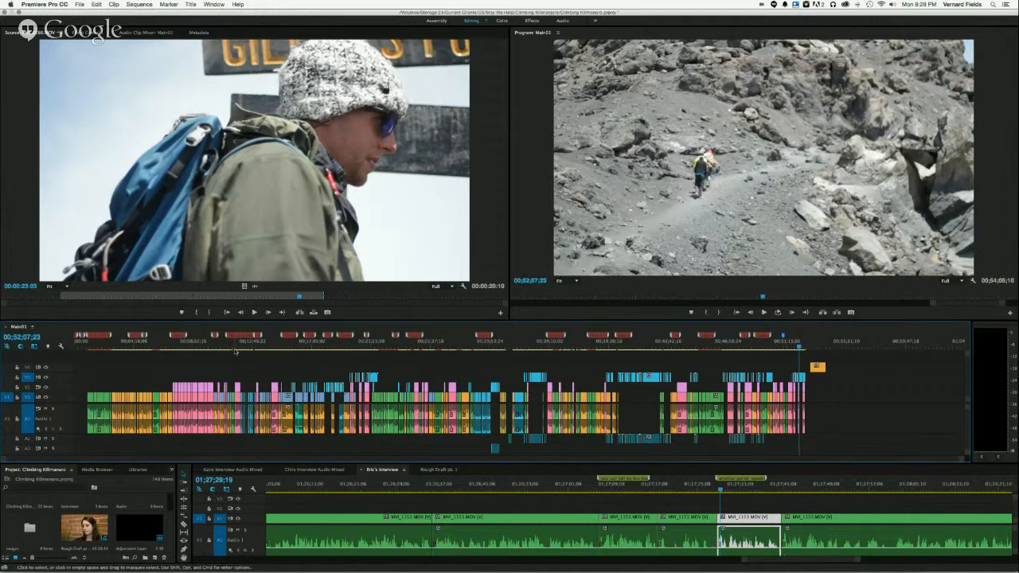
drag(264, 345, 292, 343)
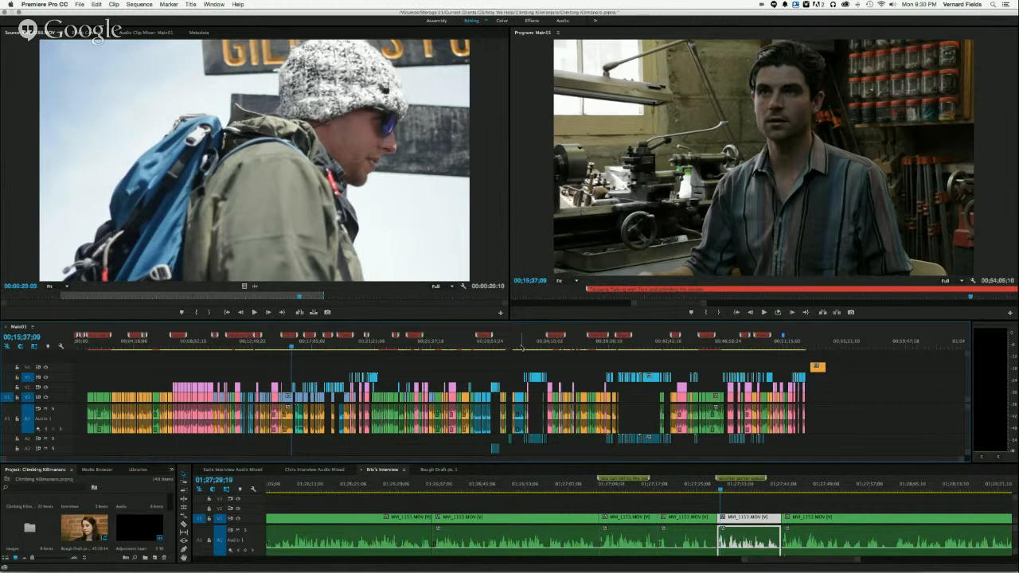
- Preview the middle of the main sequence between about 00;30;59 and 00;31;57, where the interview clips thin out around gaps
click(510, 345)
drag(510, 345, 505, 347)
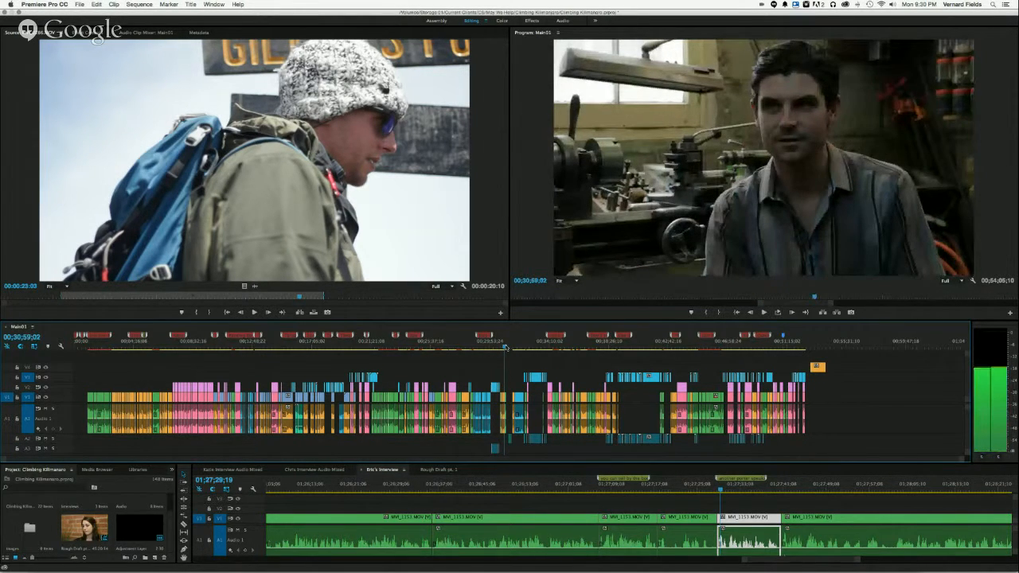
drag(504, 347, 506, 347)
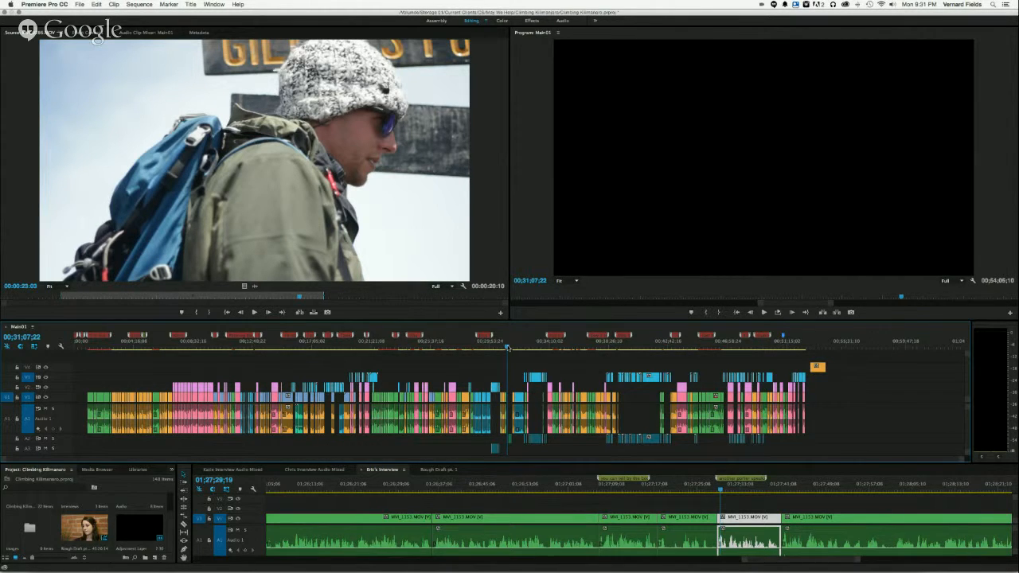
drag(507, 348, 518, 348)
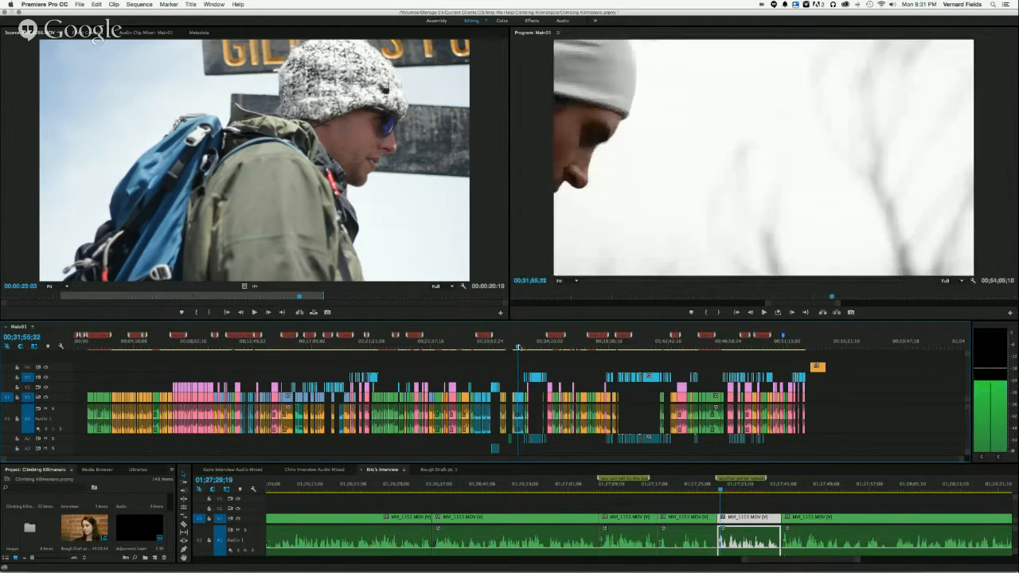
key(space)
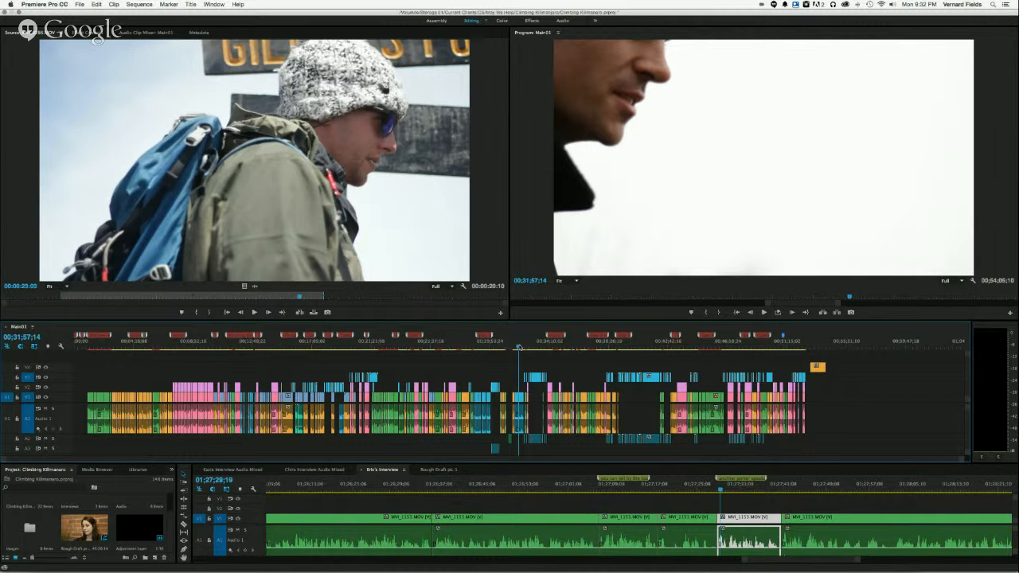
- Scrub the main sequence from the b-roll block near 00;33;28 through the remaining marked sections to the closing summit shot
drag(518, 347, 538, 346)
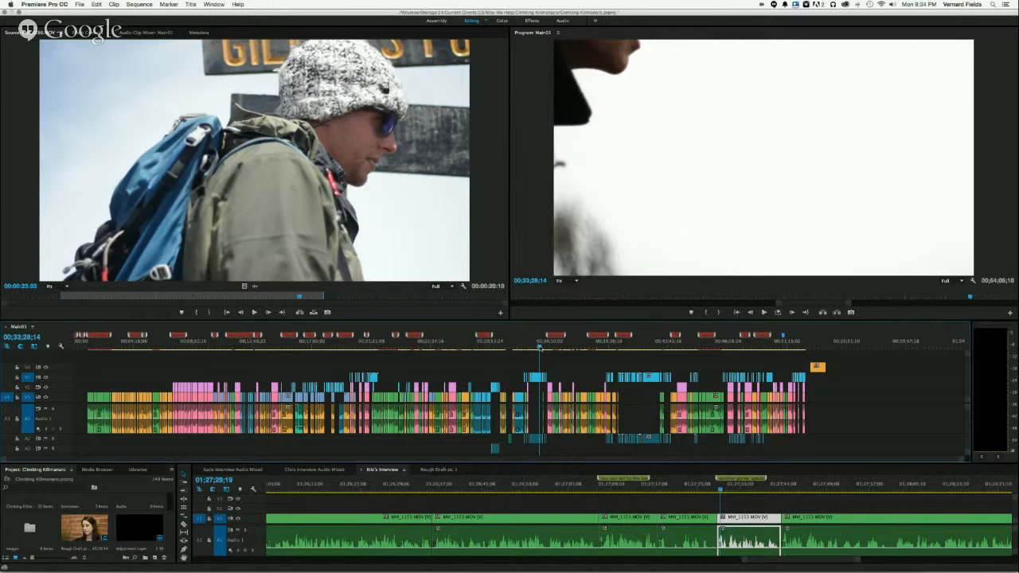
drag(540, 348, 543, 349)
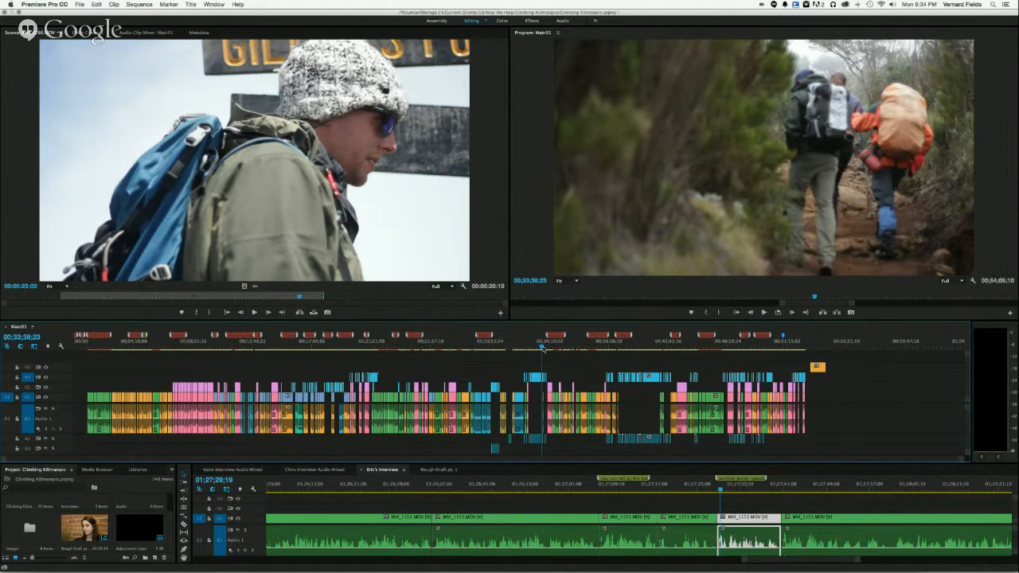
click(645, 336)
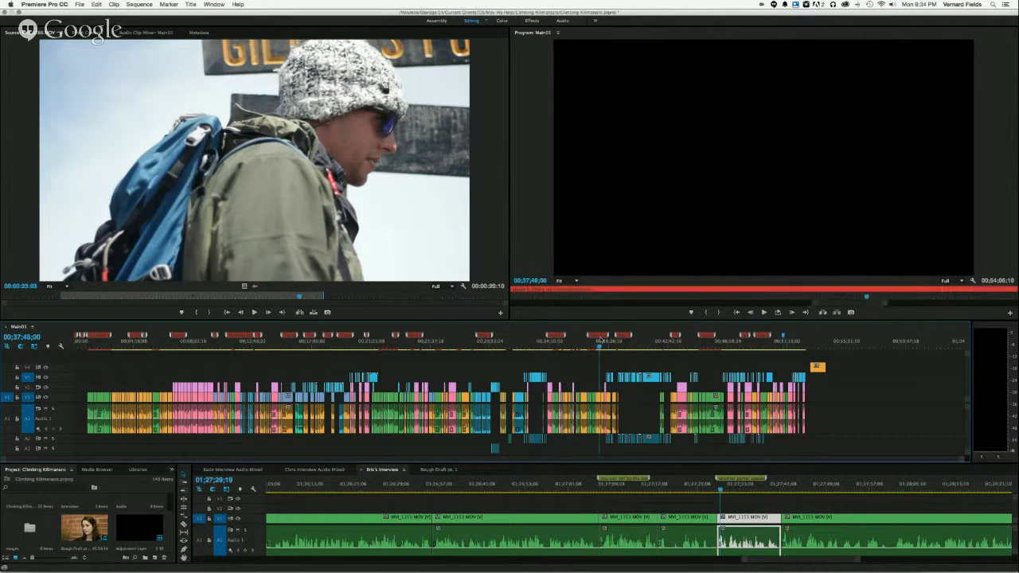
drag(647, 330, 805, 344)
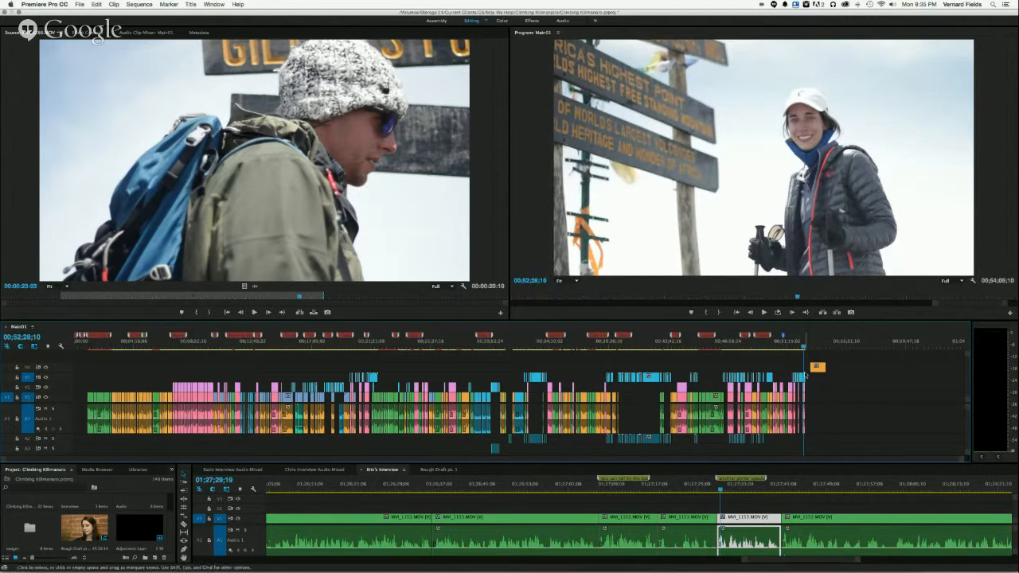
- Enlarge the final part of the main sequence and play it from about 00;51;21 to the end
key(=)
key(=)
key(=)
key(=)
key(=)
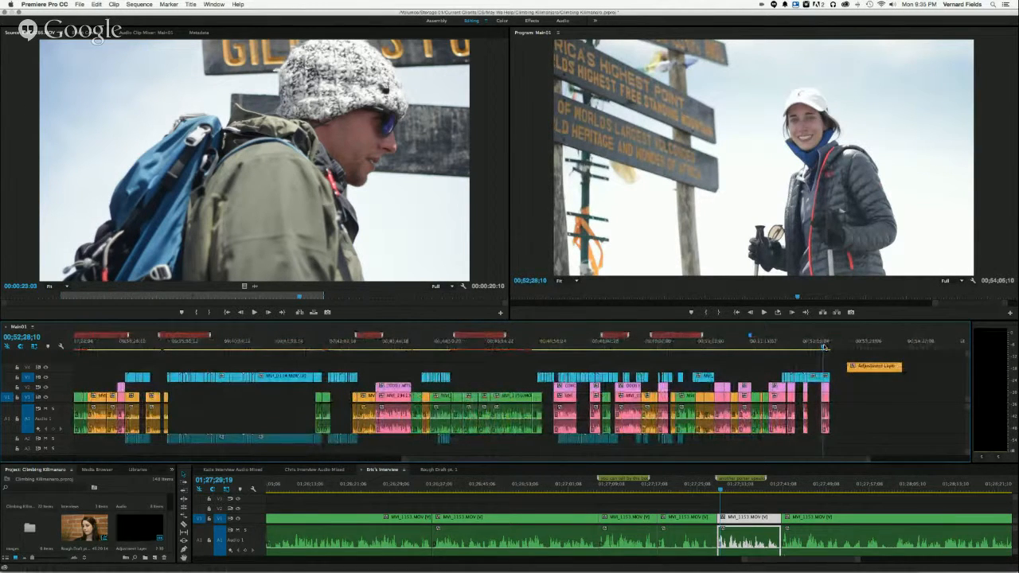
drag(823, 347, 768, 359)
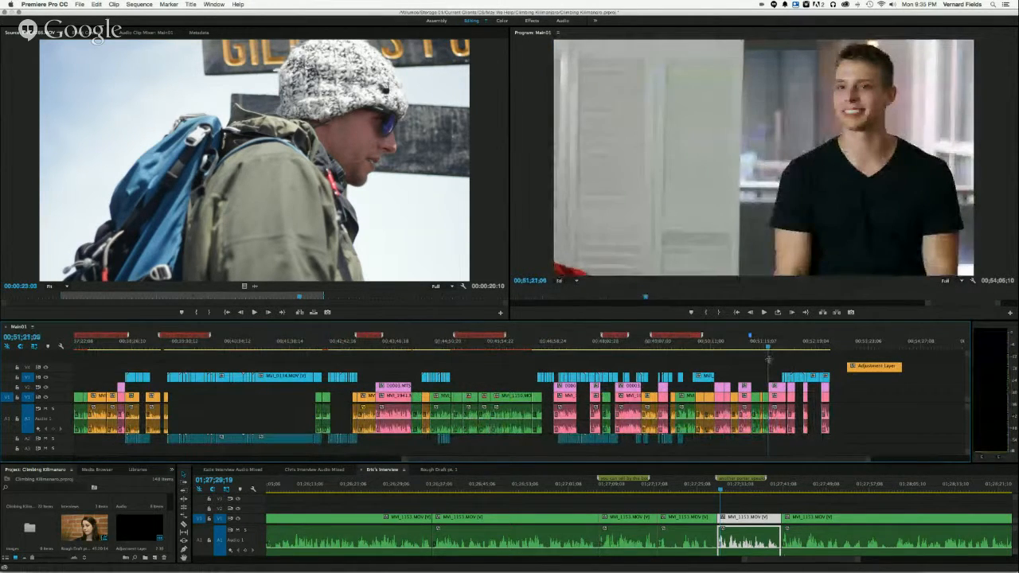
key(space)
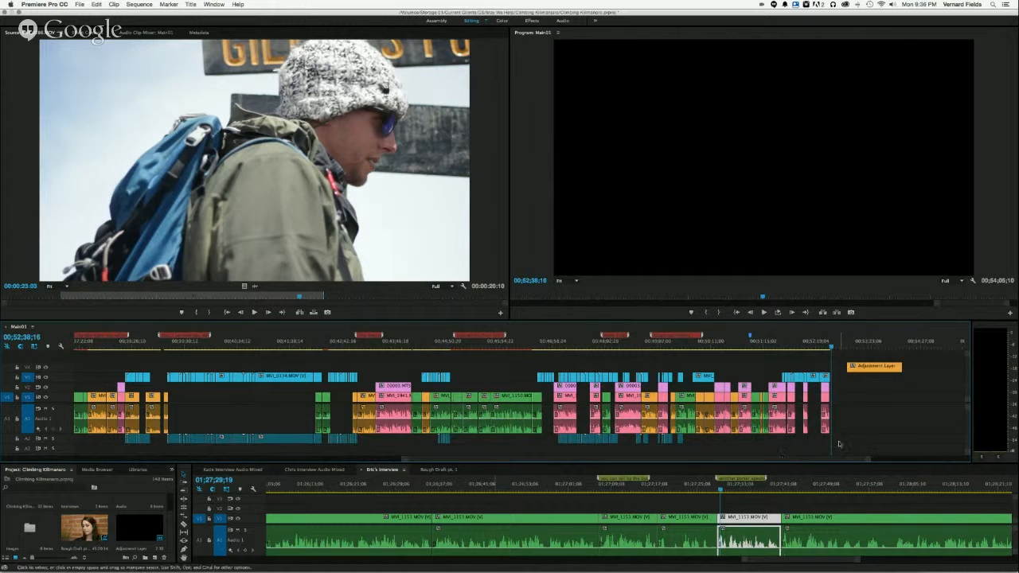
- Play the closing summit shot and switch the blue b-roll video track's output off and on to compare it with the interview beneath
click(820, 347)
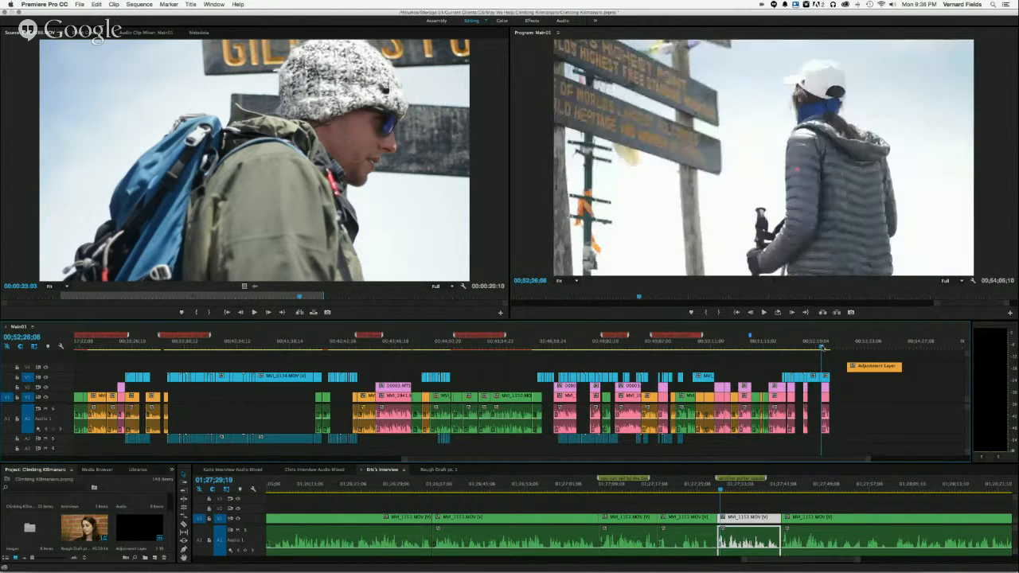
key(space)
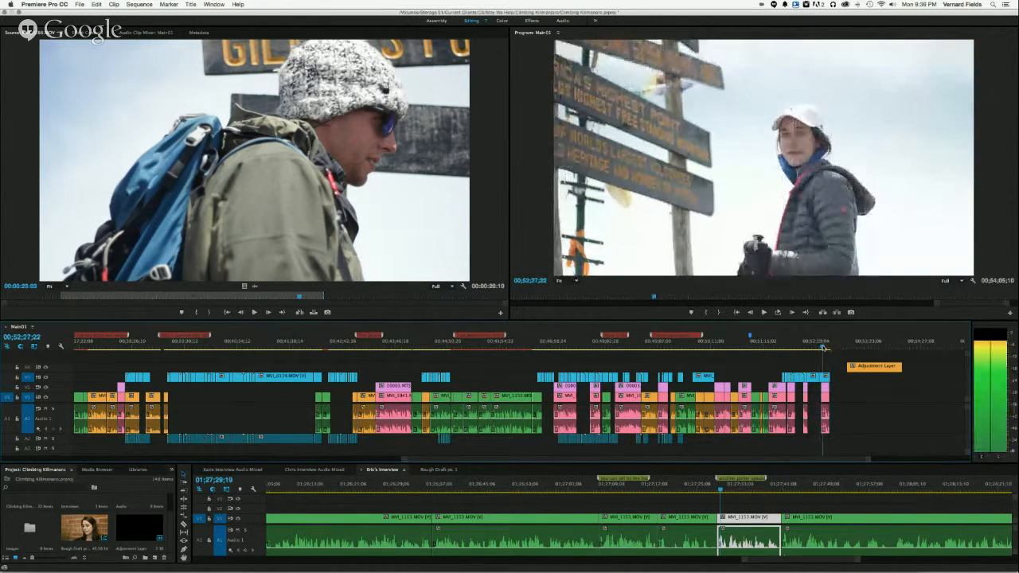
key(space)
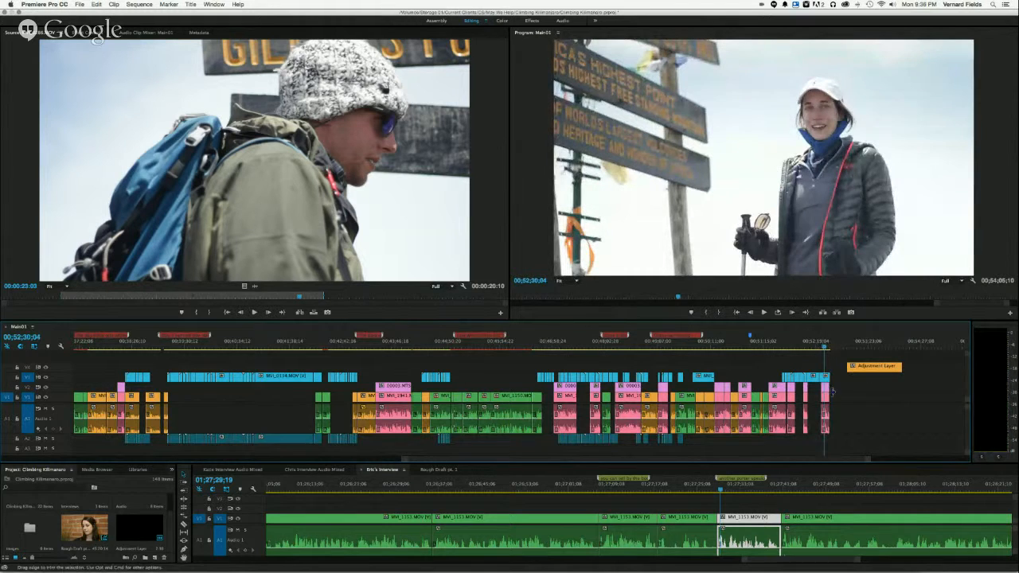
click(45, 377)
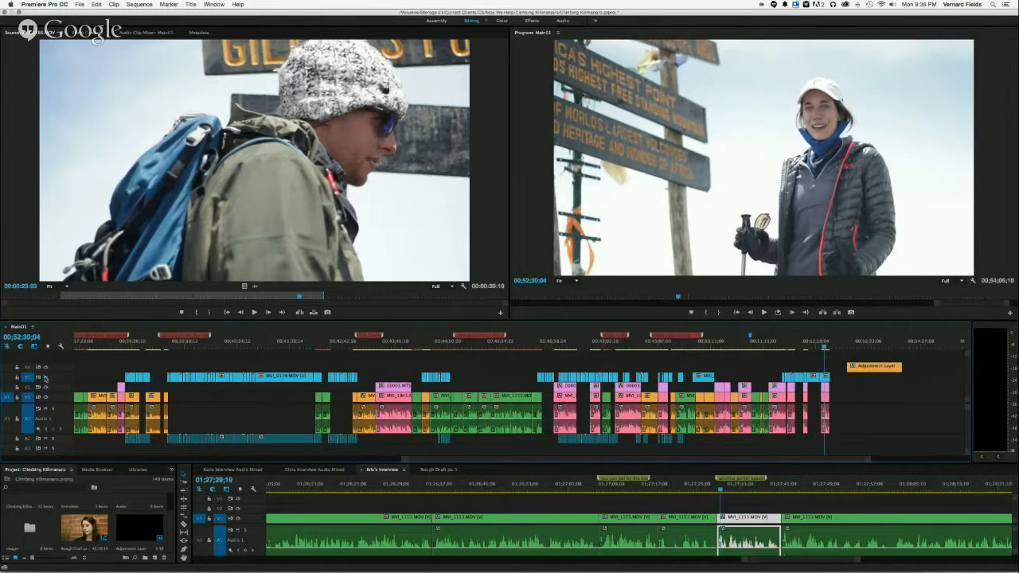
click(45, 377)
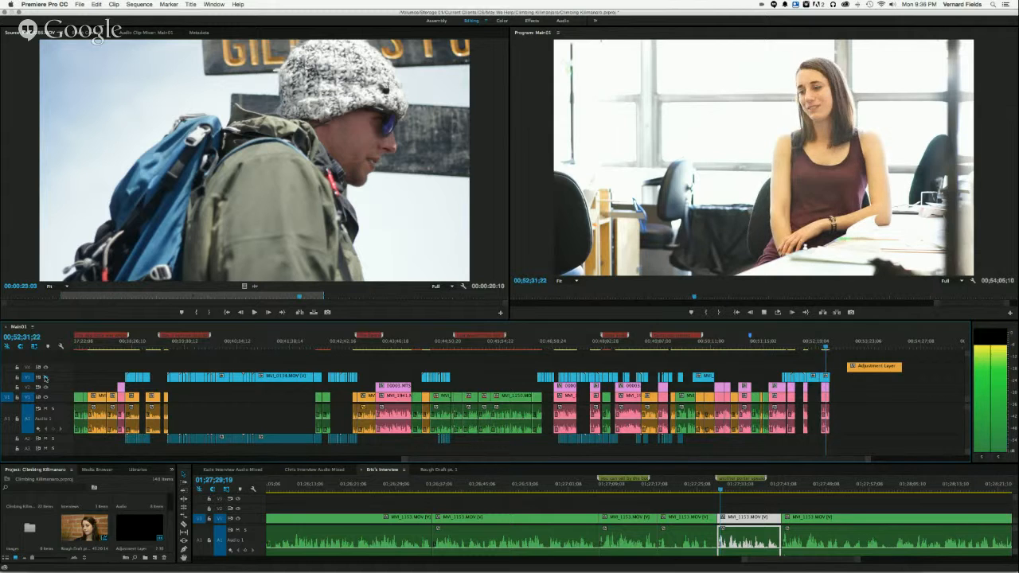
key(space)
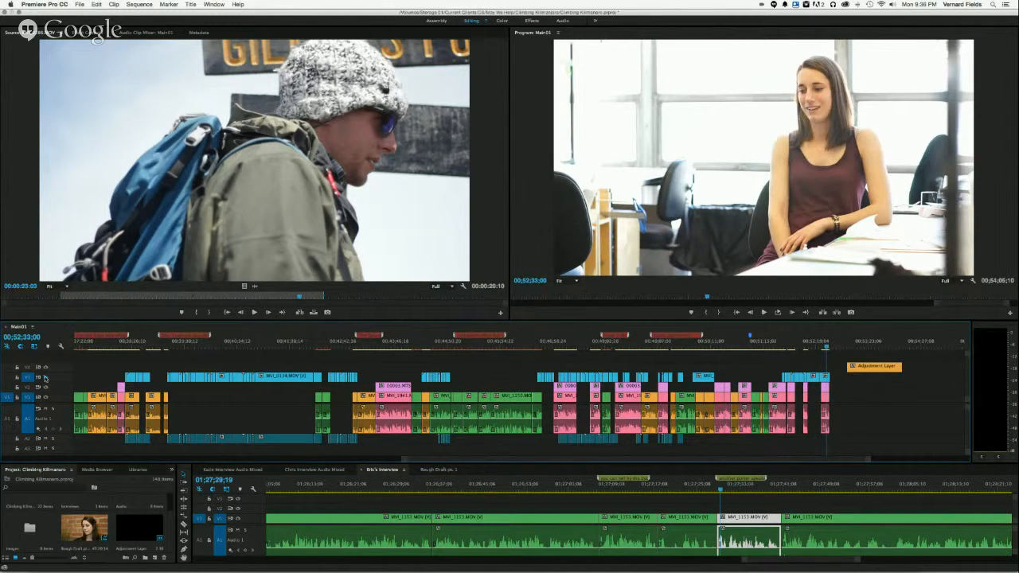
click(45, 378)
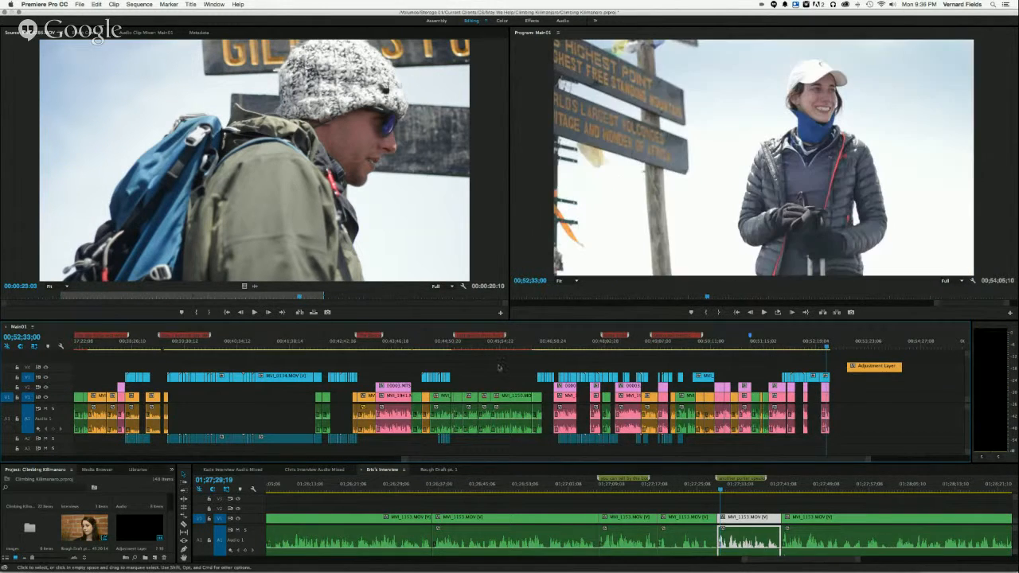
- Replay the closing summit shot, and preview the selected clip in the pink interview source sequence for comparison
click(821, 348)
key(space)
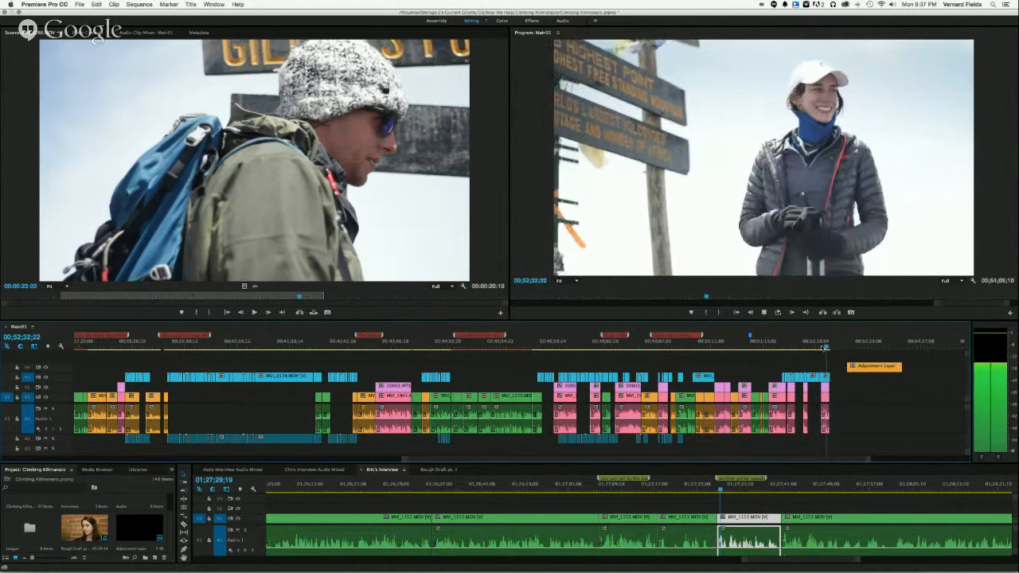
key(space)
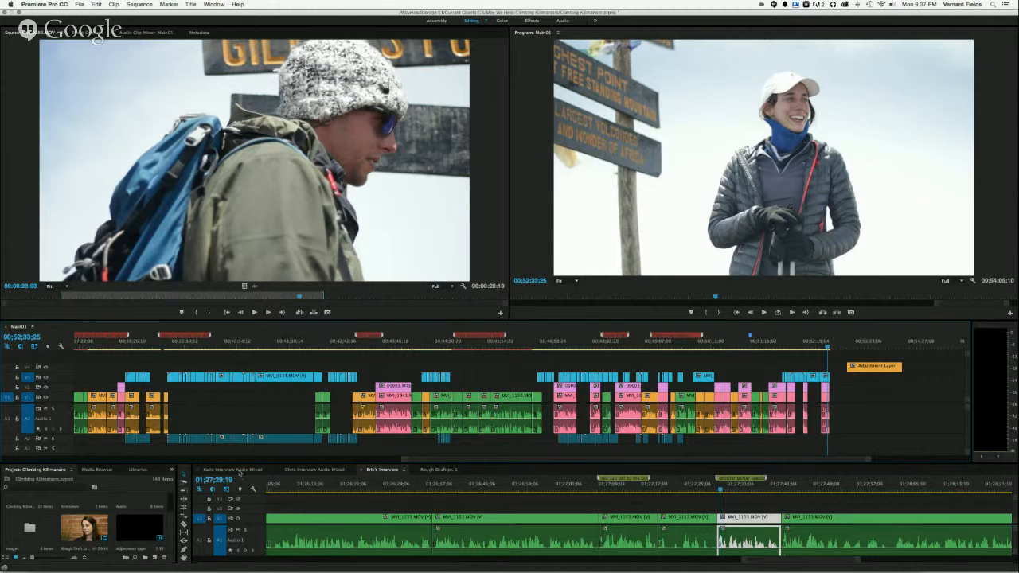
click(231, 471)
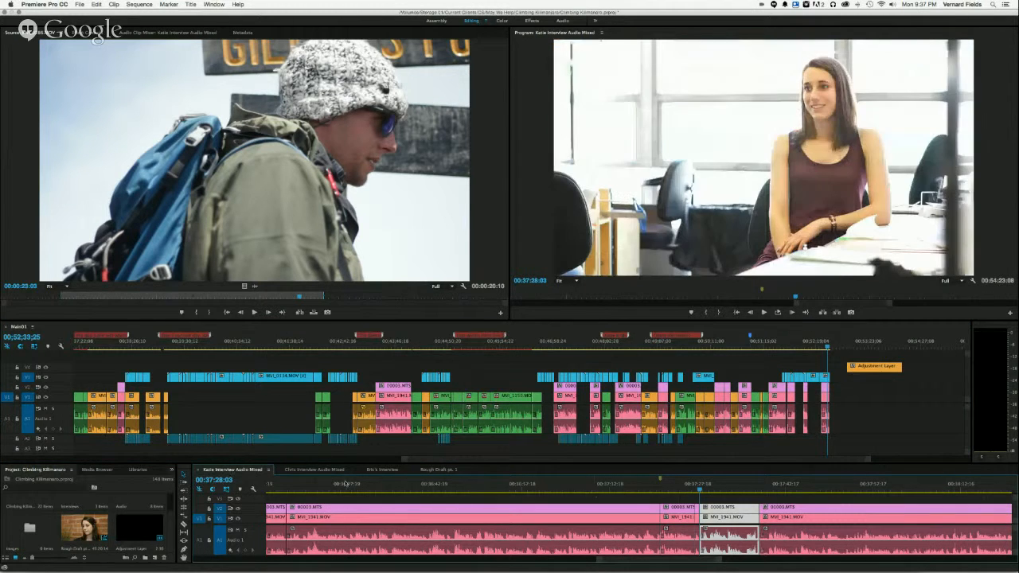
drag(700, 491, 706, 492)
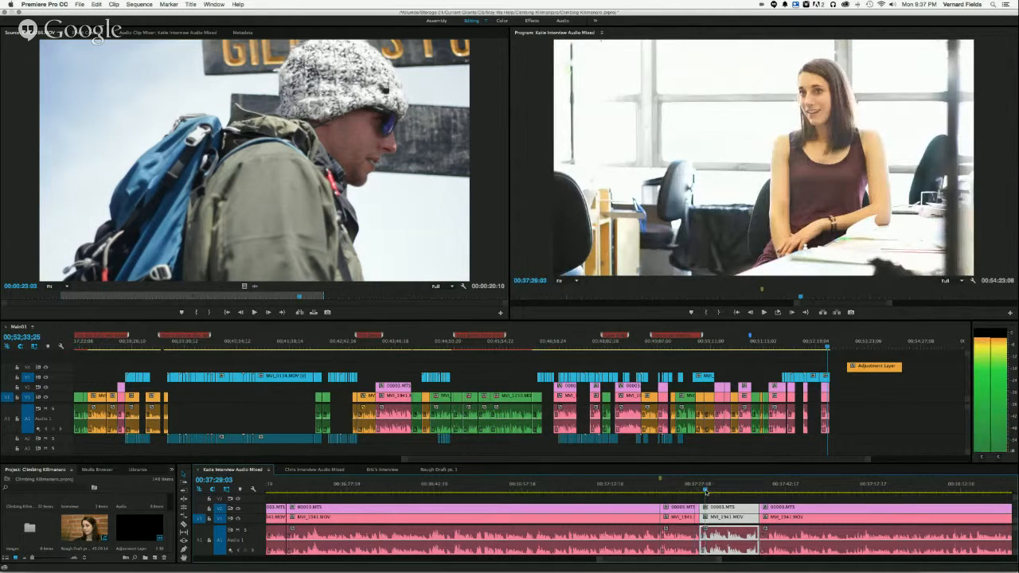
key(space)
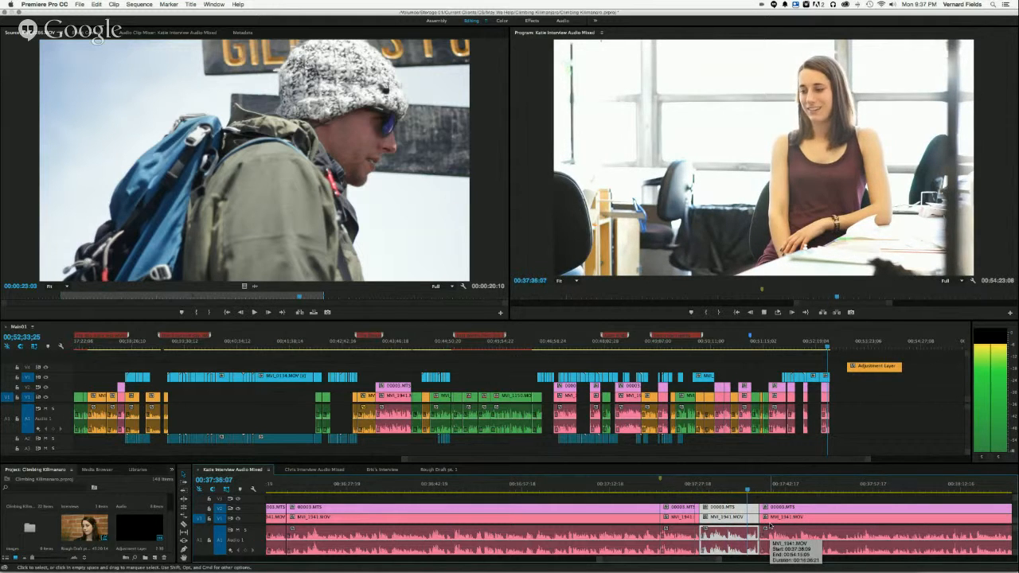
key(space)
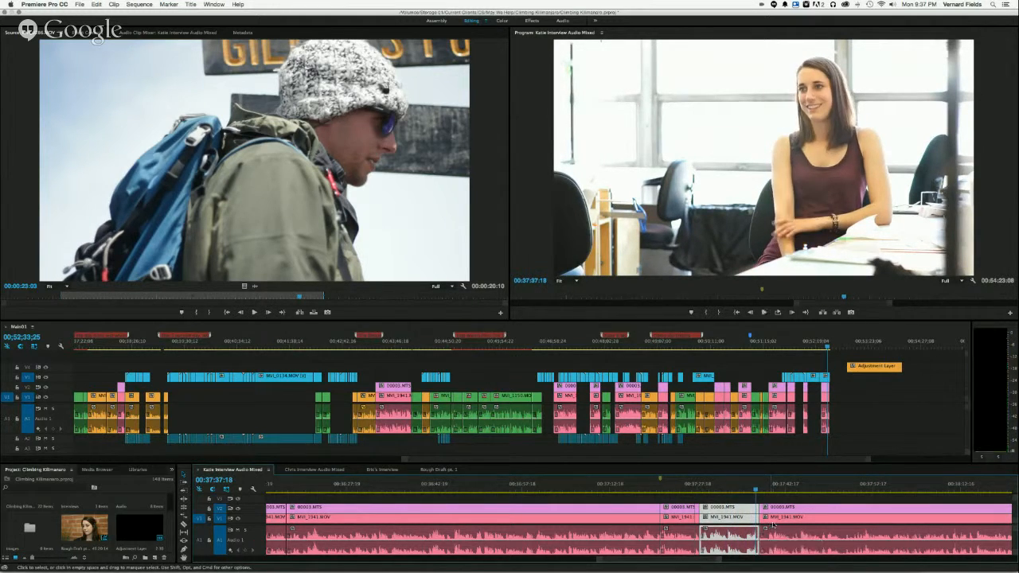
- Delete the last pink interview clip and its audio beneath the closing summit shot in the main sequence
click(820, 348)
key(space)
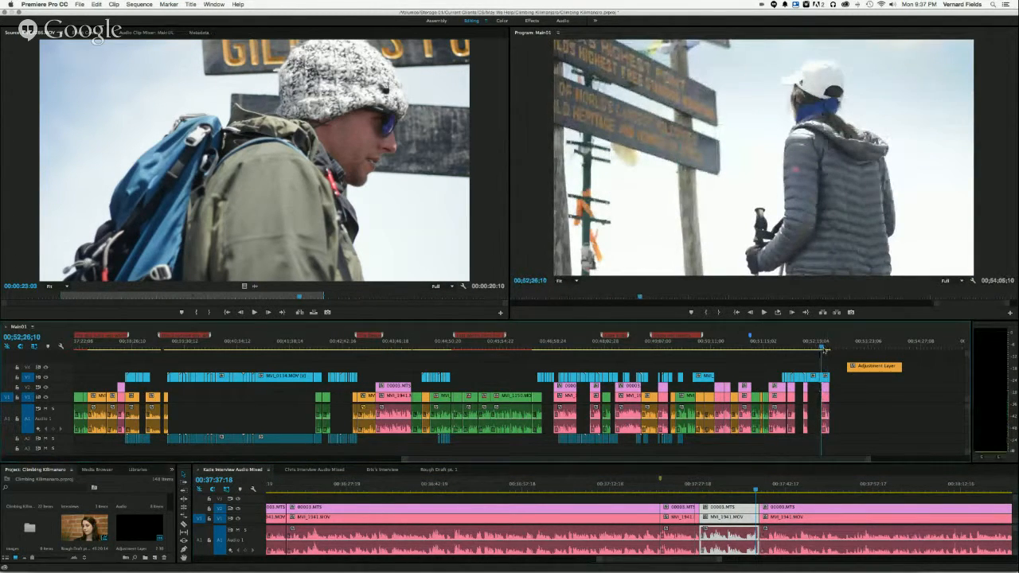
click(825, 393)
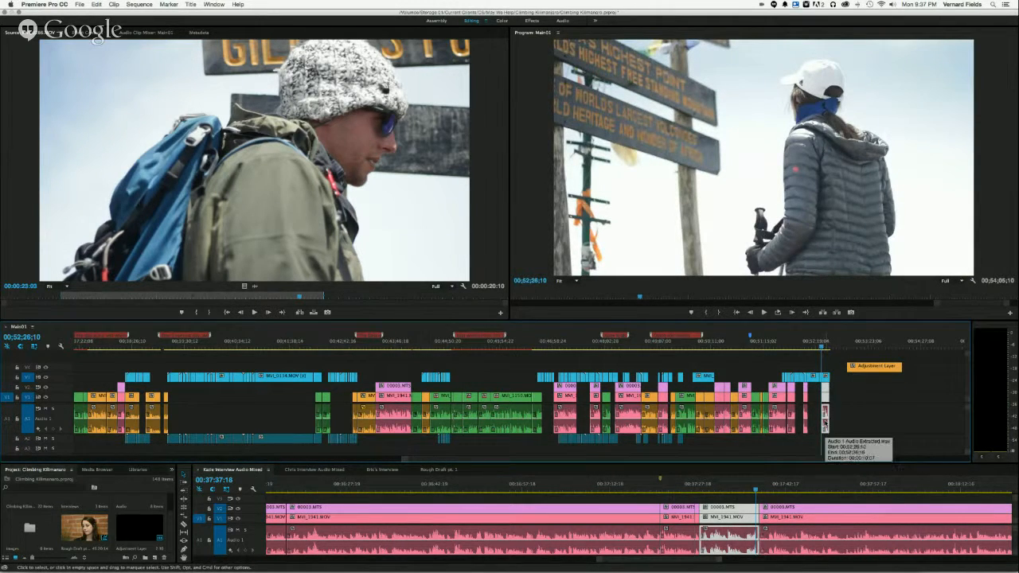
key(Delete)
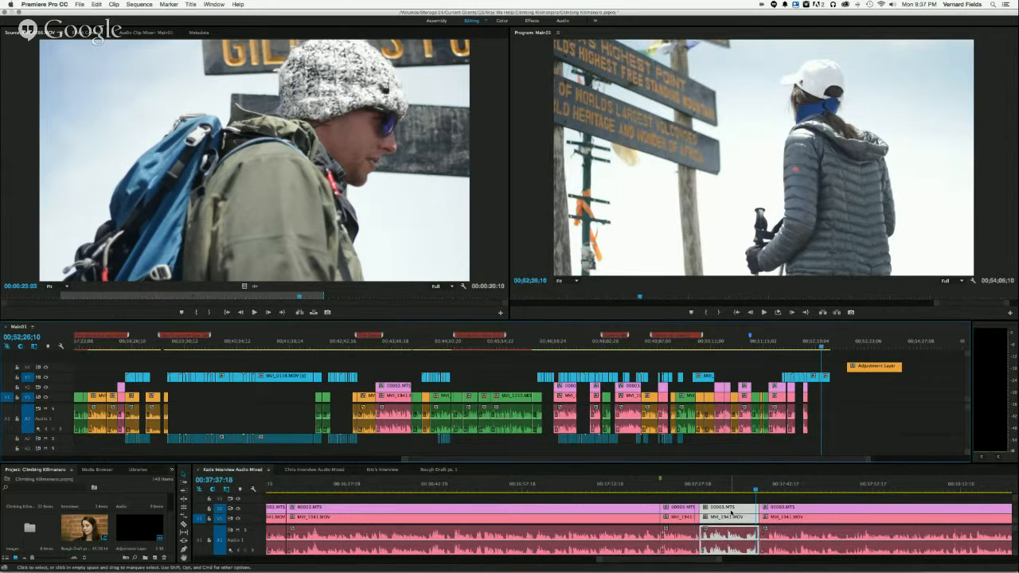
- Copy the selected clip from the pink interview source sequence into the gap beneath the closing summit shot and play the result
click(731, 535)
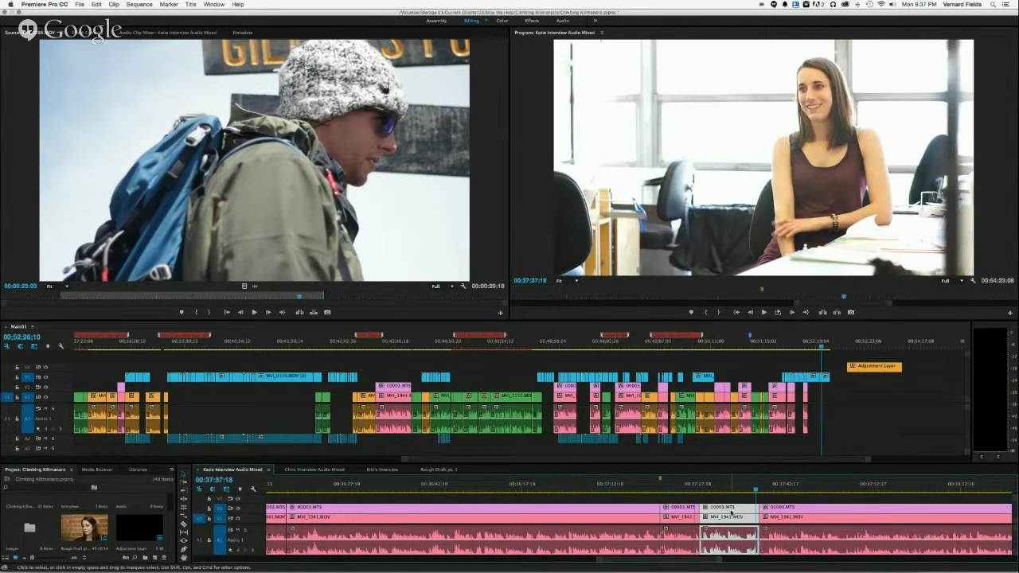
drag(731, 535, 828, 427)
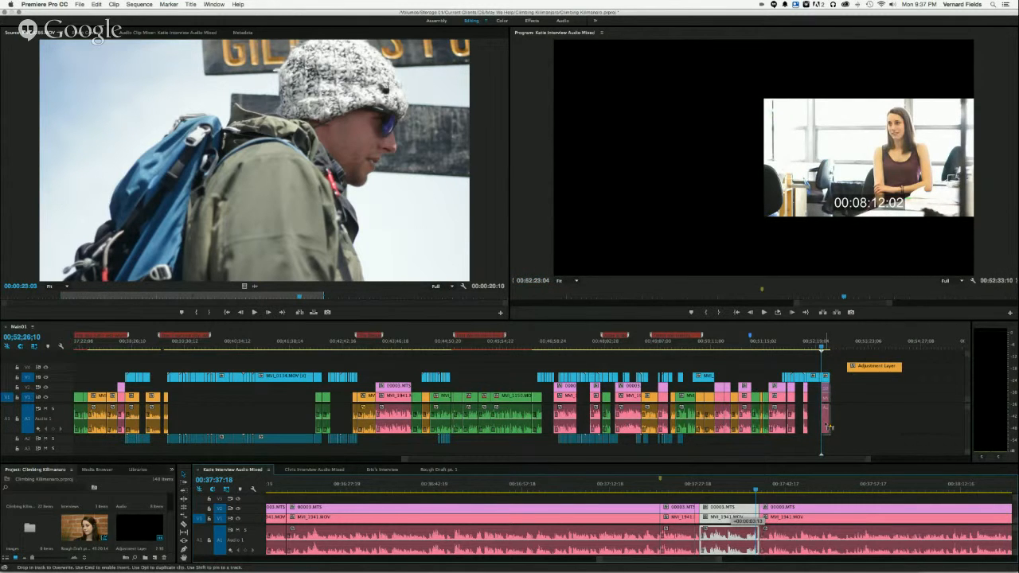
drag(827, 427, 828, 426)
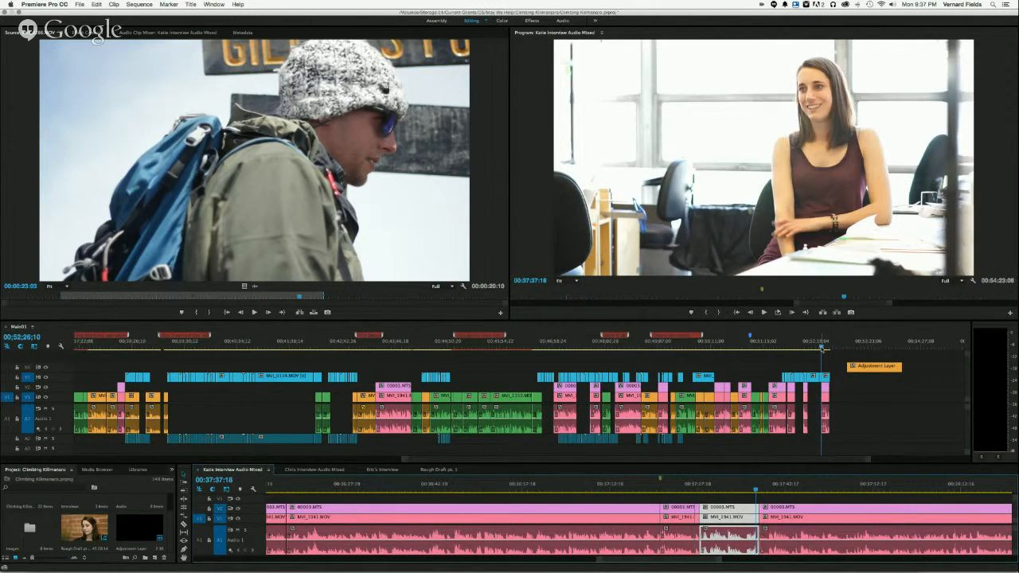
click(822, 348)
key(space)
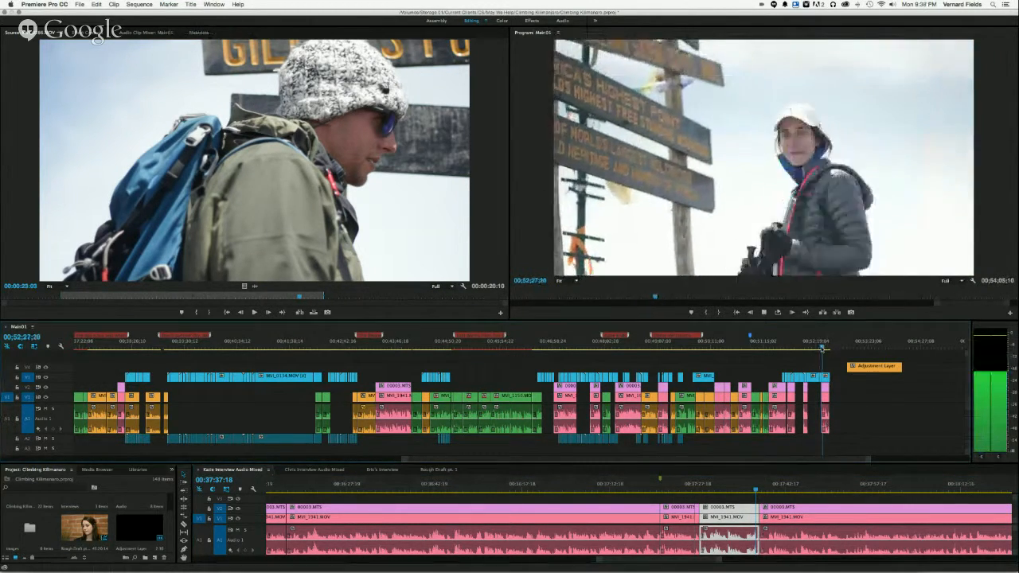
key(space)
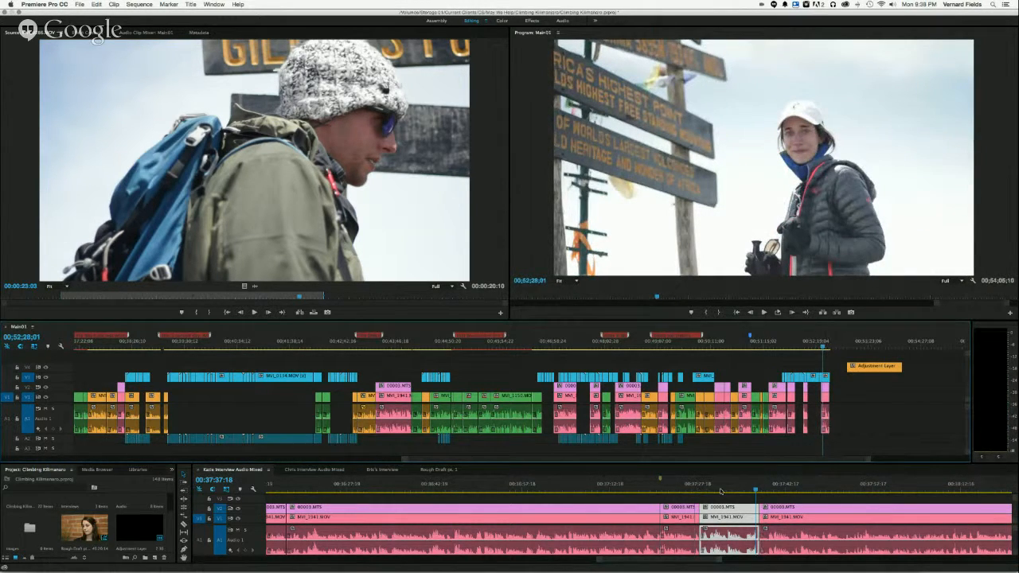
- Examine the source sequences in turn: scrub the pink, orange and green interviews and bring up Rough Draft pt. 1
click(755, 489)
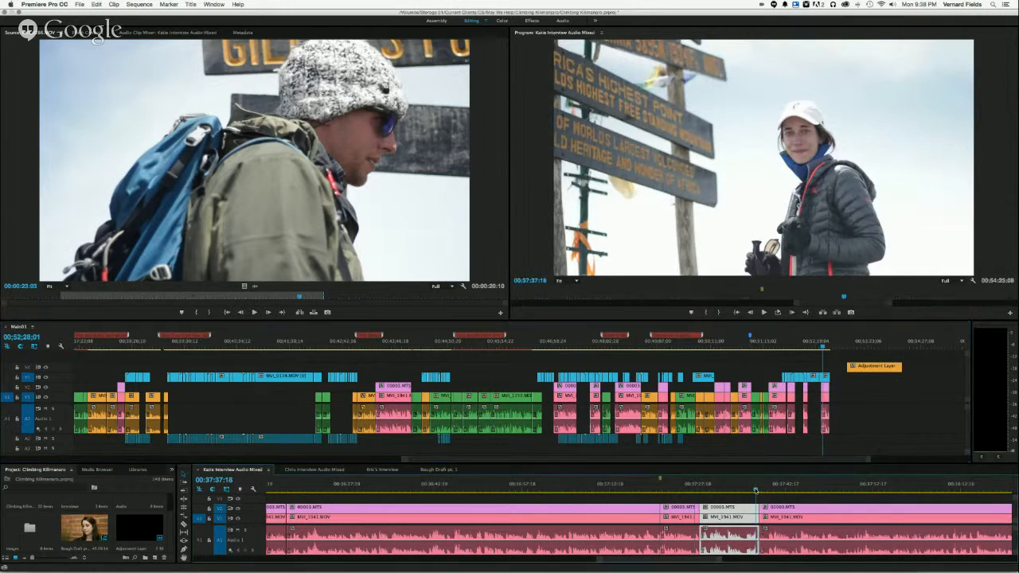
key(Left)
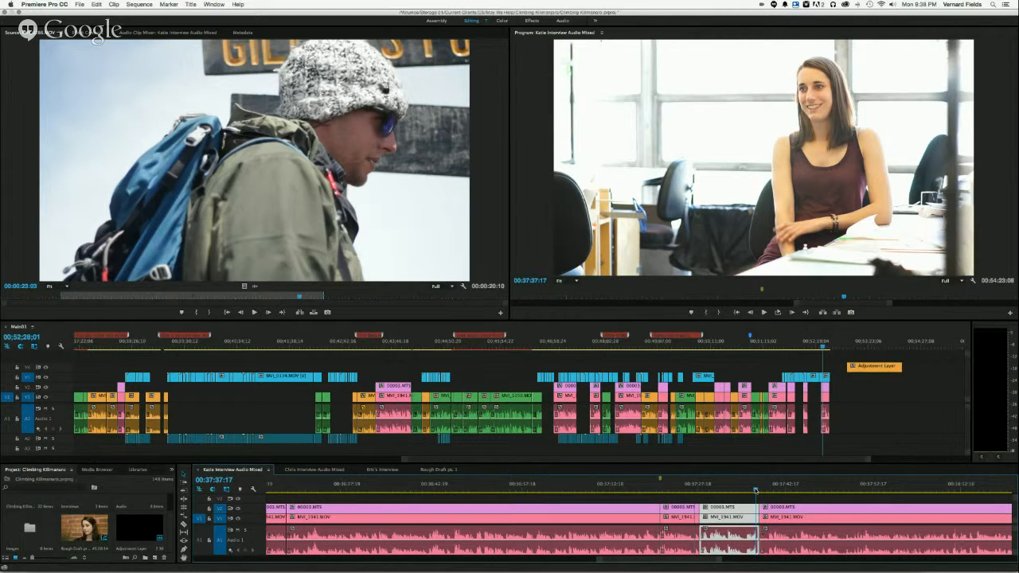
drag(755, 490, 736, 493)
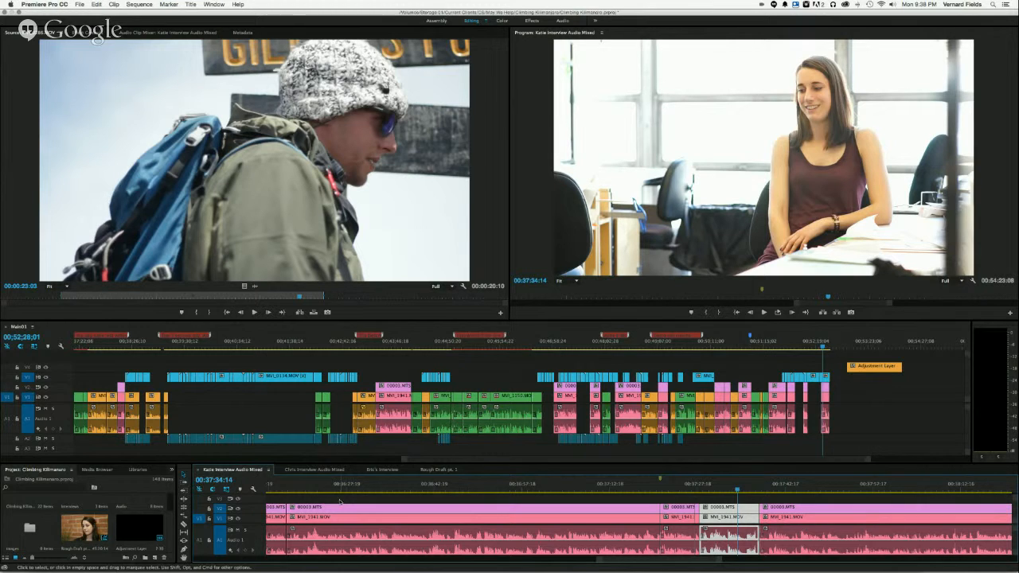
click(312, 471)
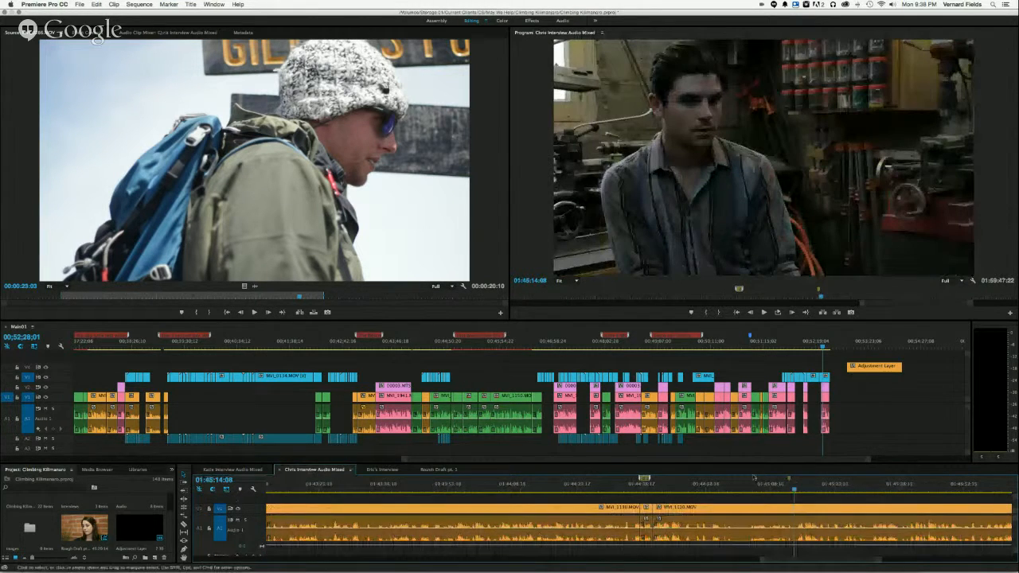
drag(793, 489, 796, 490)
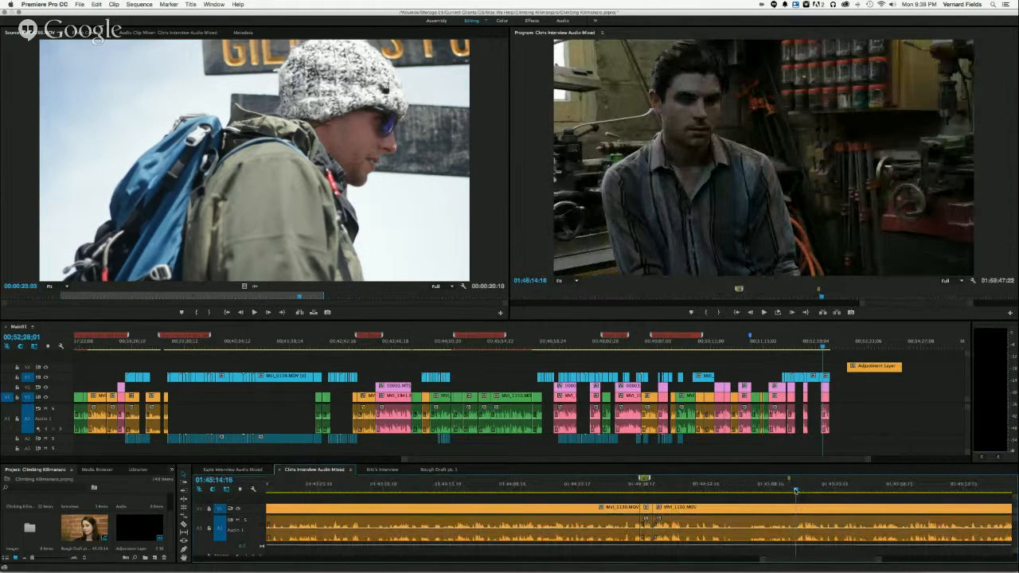
click(381, 470)
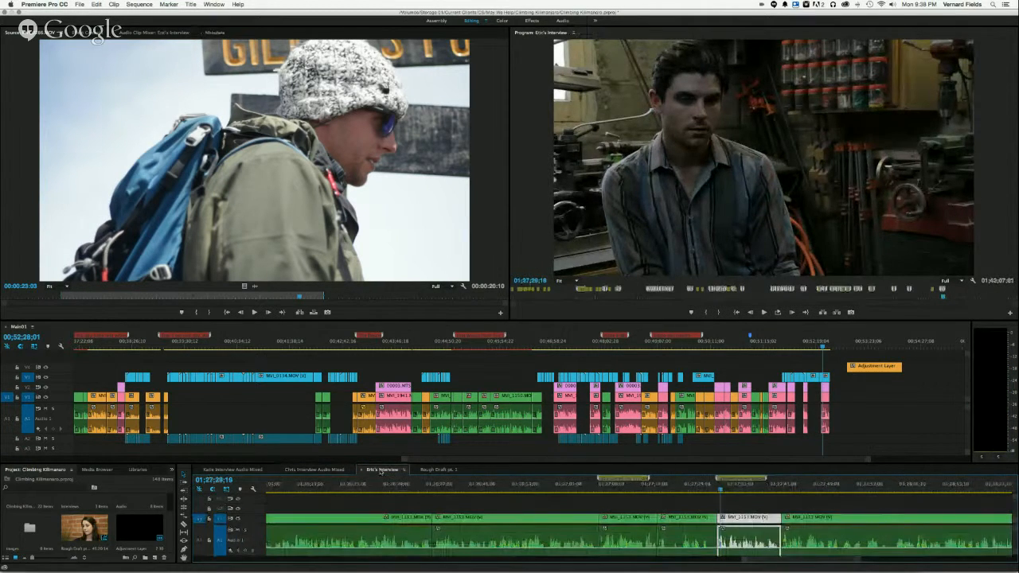
drag(720, 490, 745, 488)
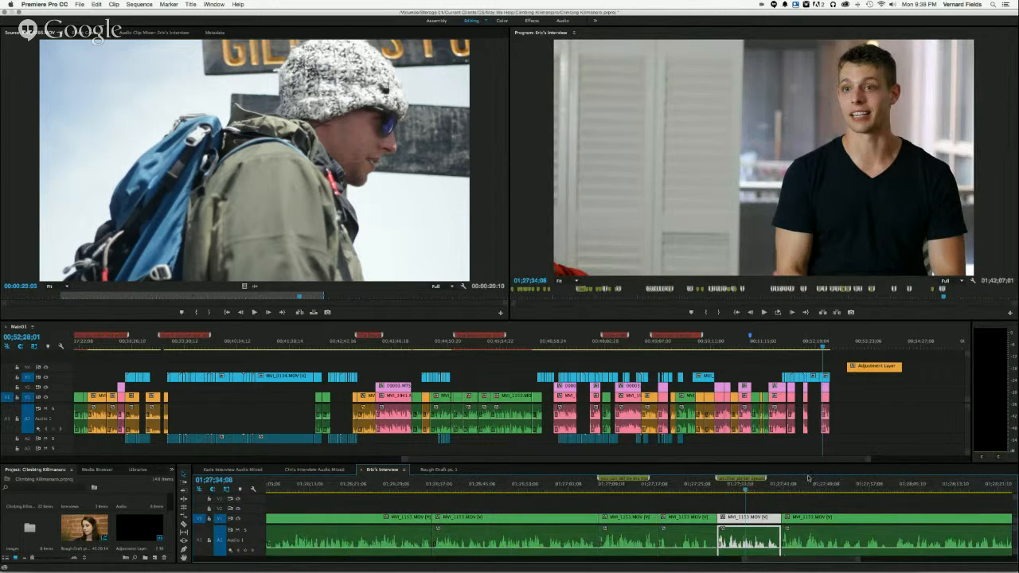
click(439, 469)
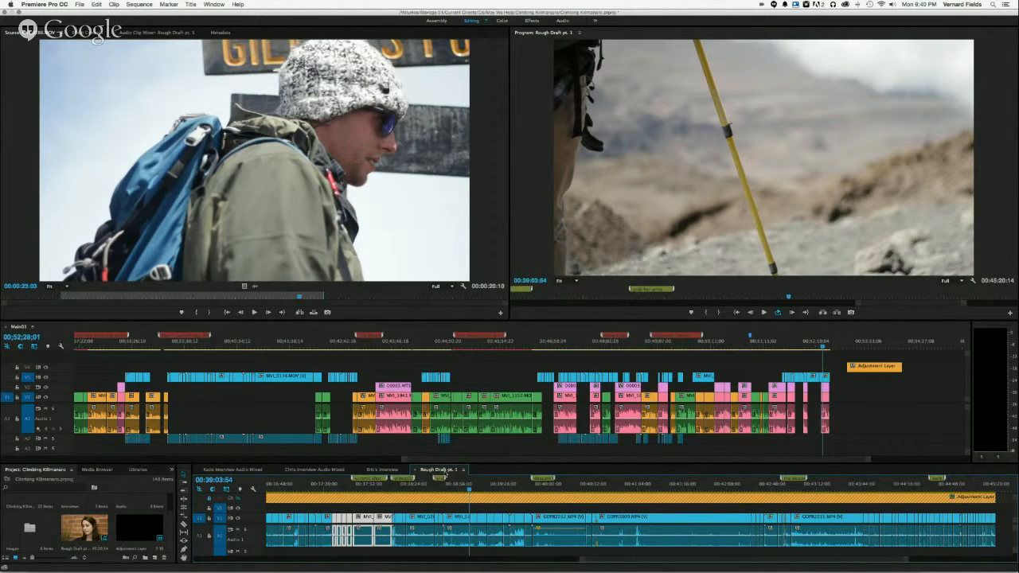
- Save the project and scrub the main sequence from about 00;43;06 to the pink interview clip near 00;43;28
click(363, 347)
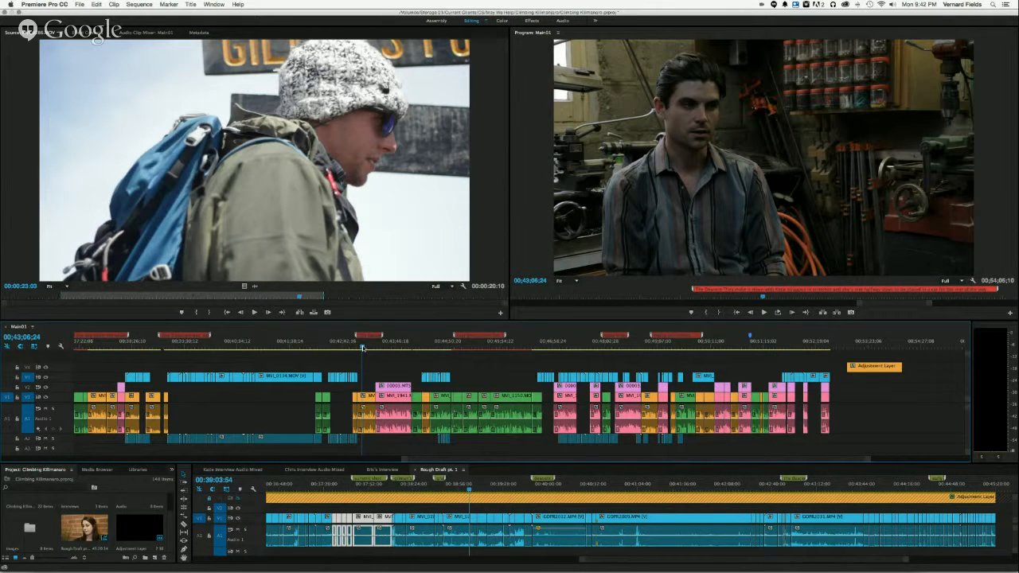
key(super+s)
drag(362, 348, 380, 351)
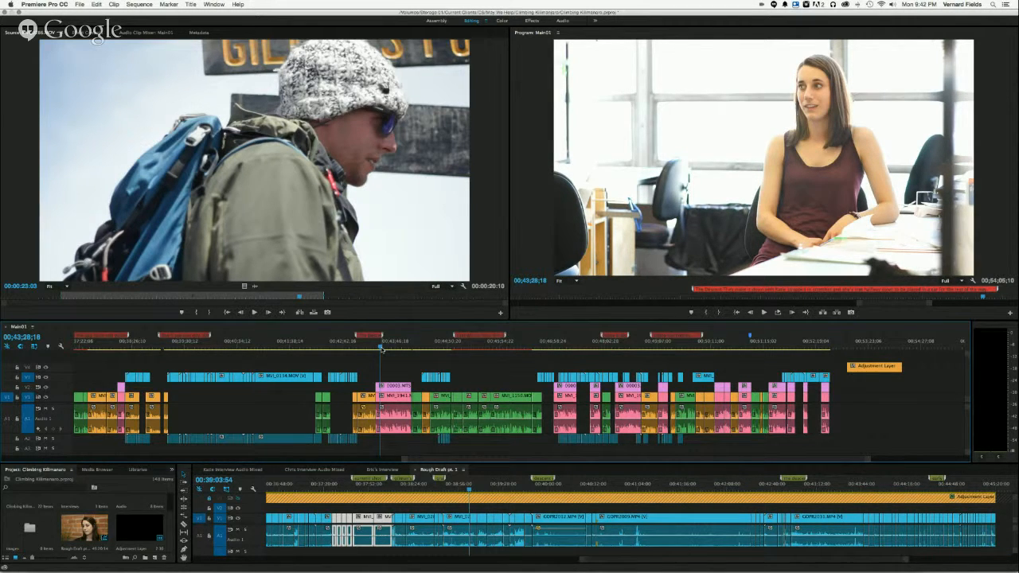
- Switch to the Google Hangouts window in the browser and stop the screen sharing
key(super+Tab)
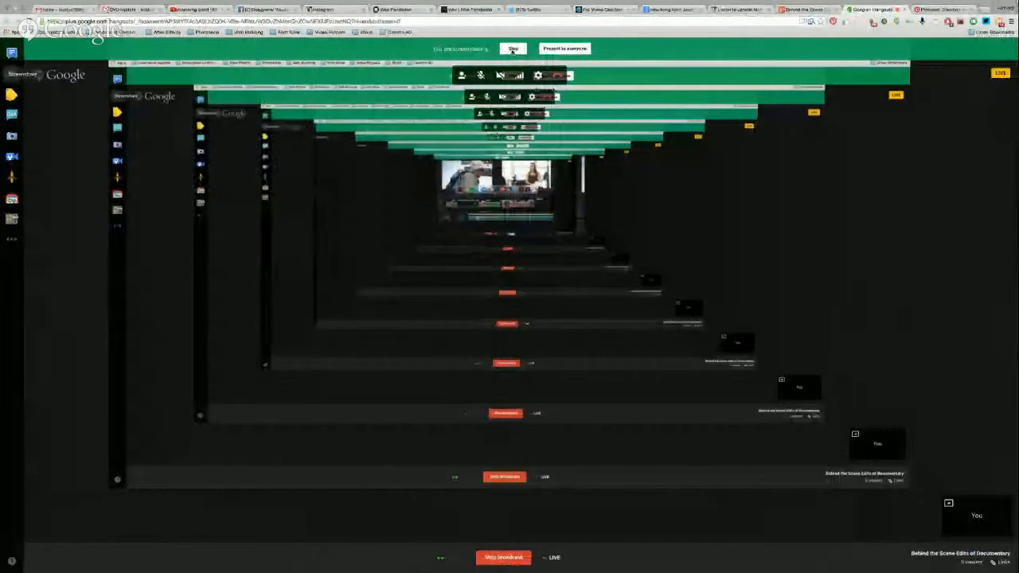
click(512, 48)
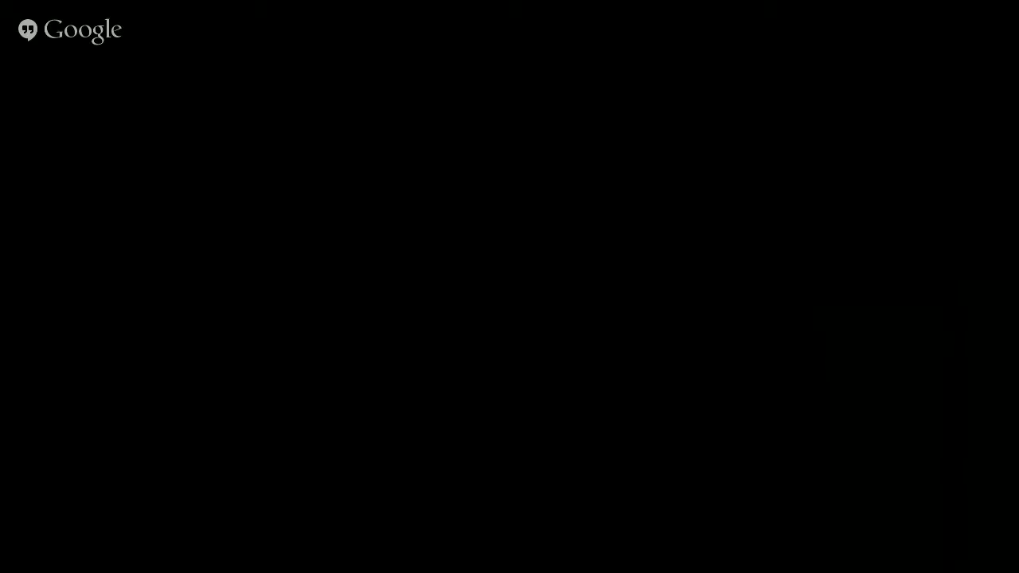